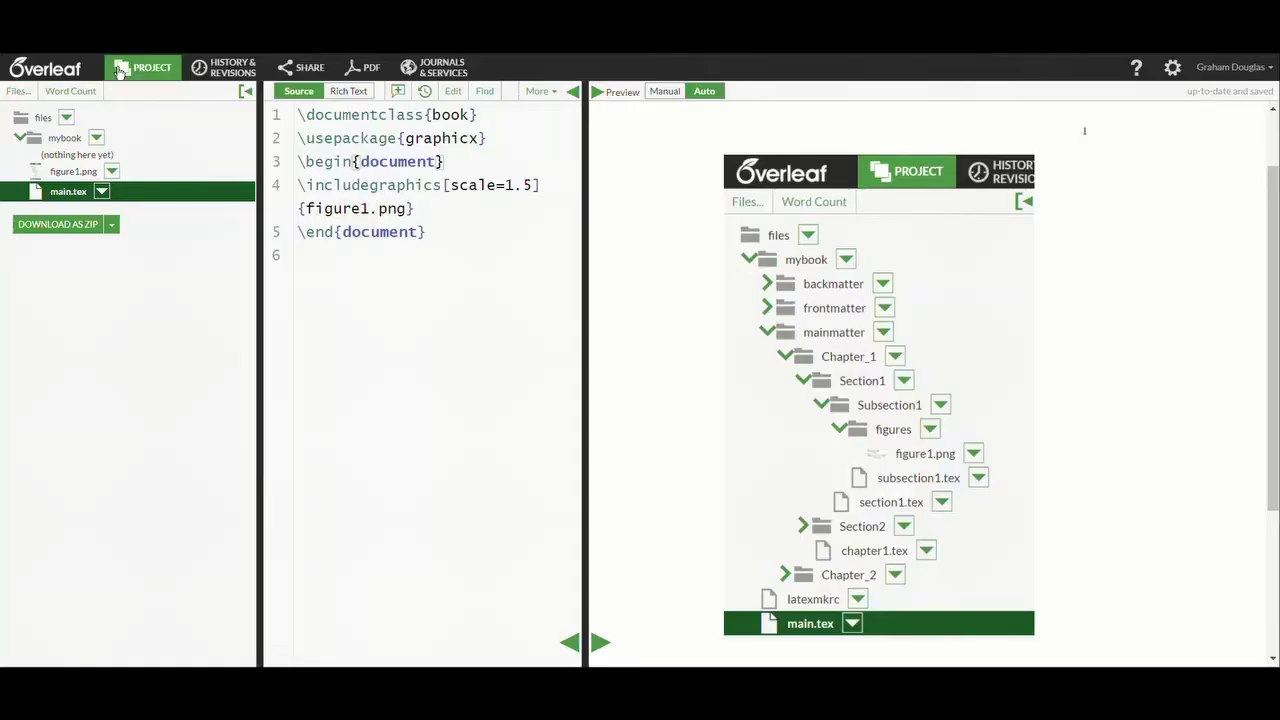
# - Try to create a new folder inside the empty mybook folder
pyautogui.click(108, 146)
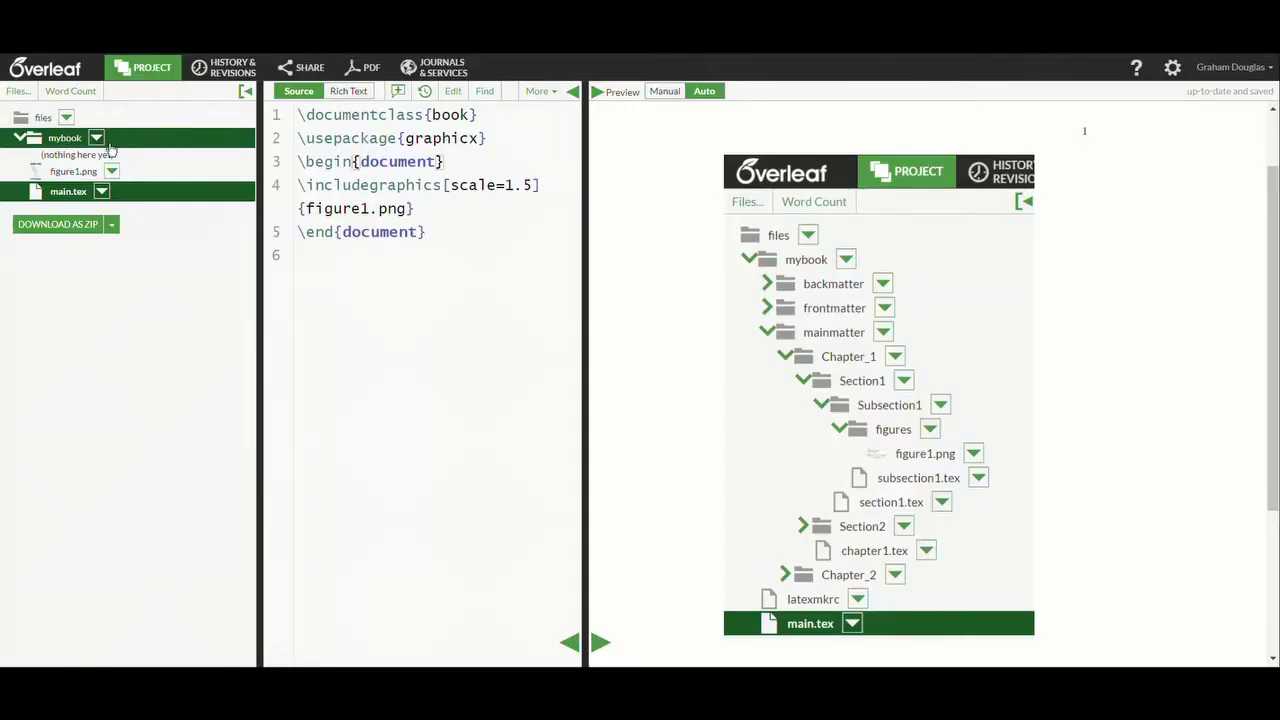
pyautogui.click(96, 138)
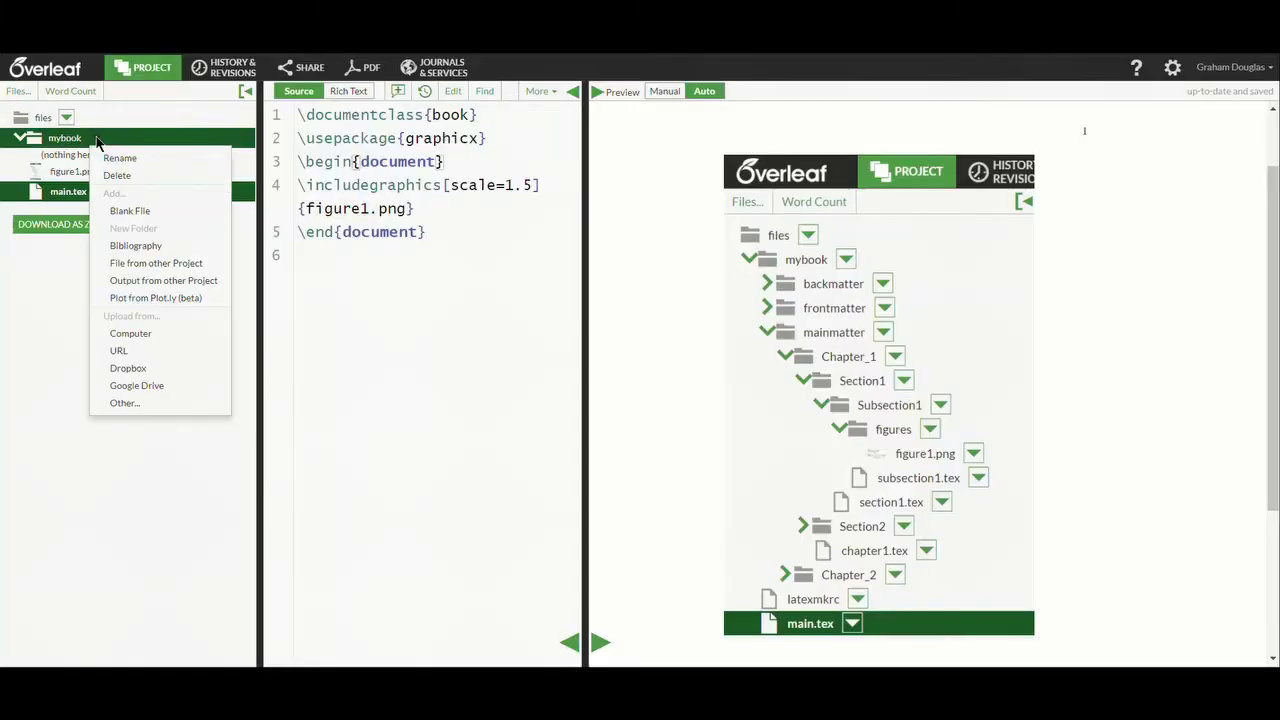
pyautogui.click(133, 232)
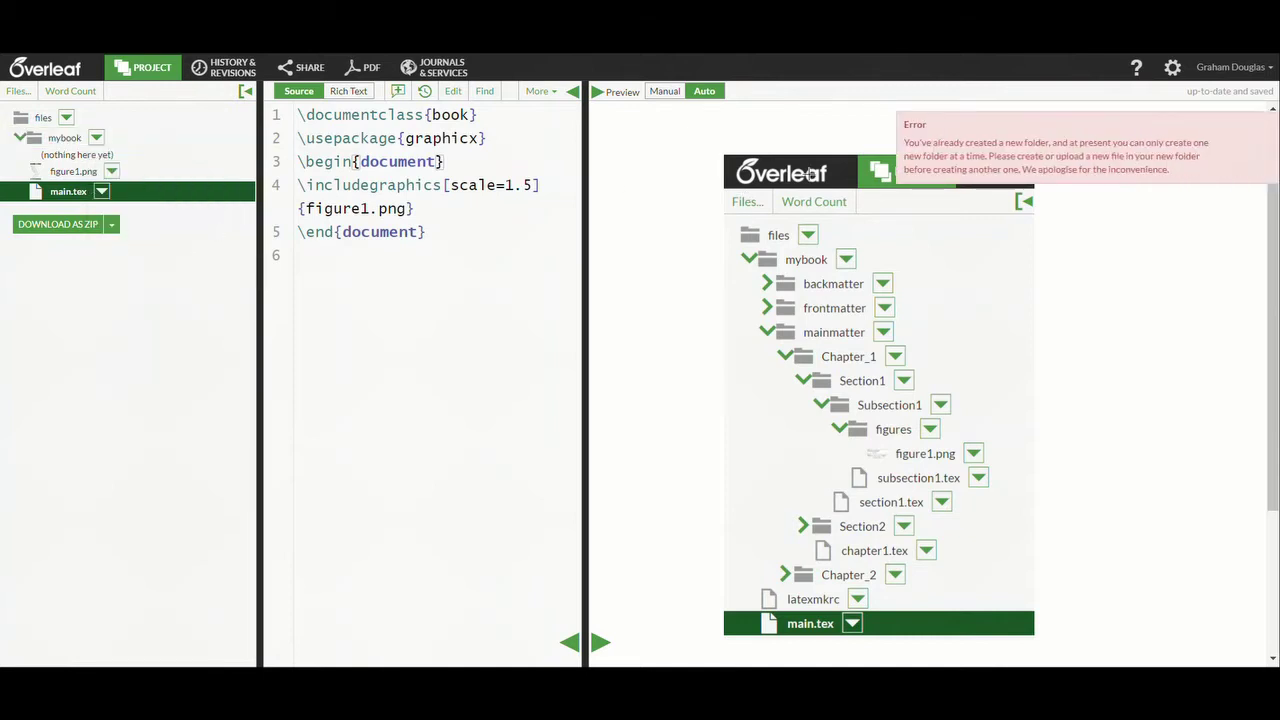
pyautogui.click(1245, 127)
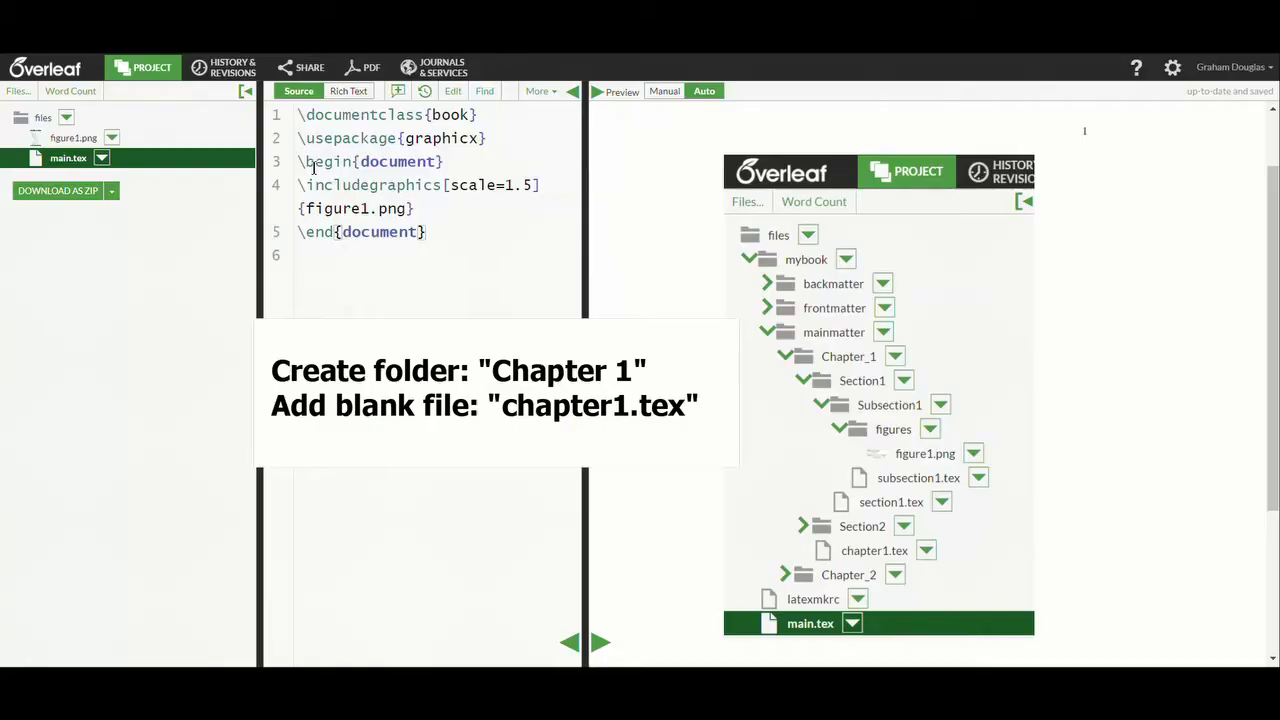
# - Create a folder named "Chapter 1" at the top level of the project files
pyautogui.moveTo(157, 134); pyautogui.dragTo(70, 122)
pyautogui.click(70, 121)
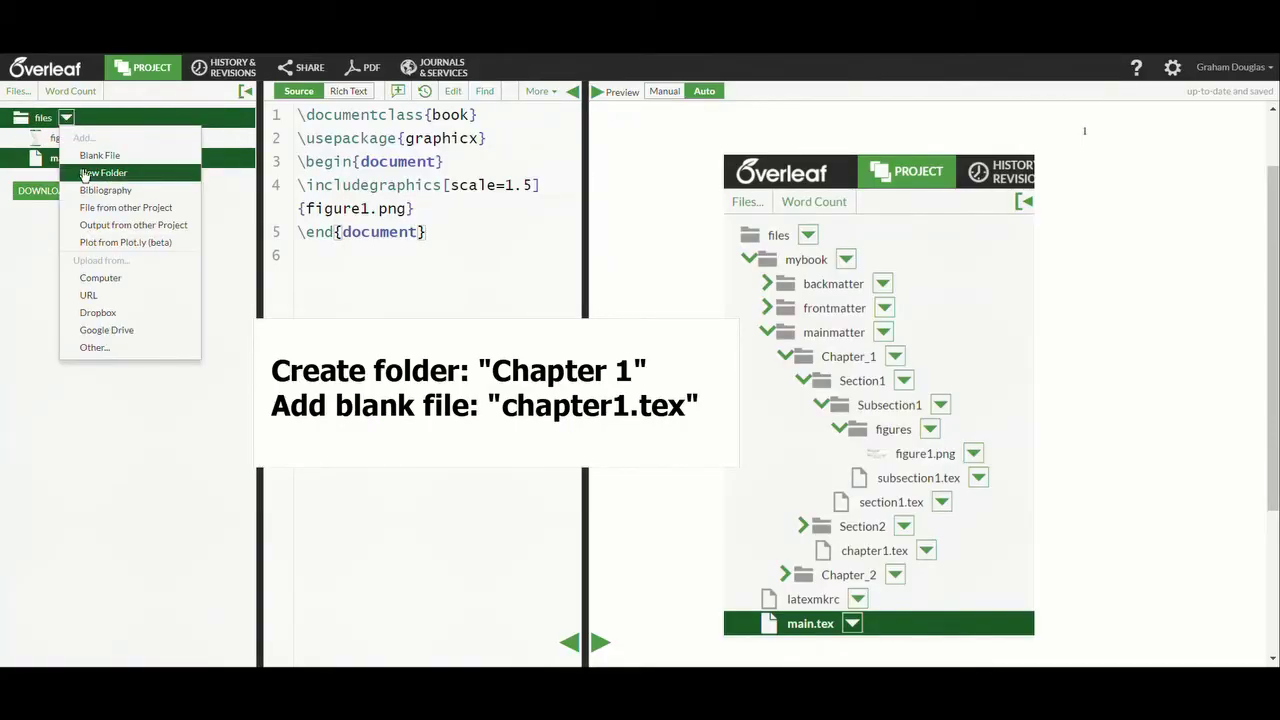
pyautogui.click(86, 172)
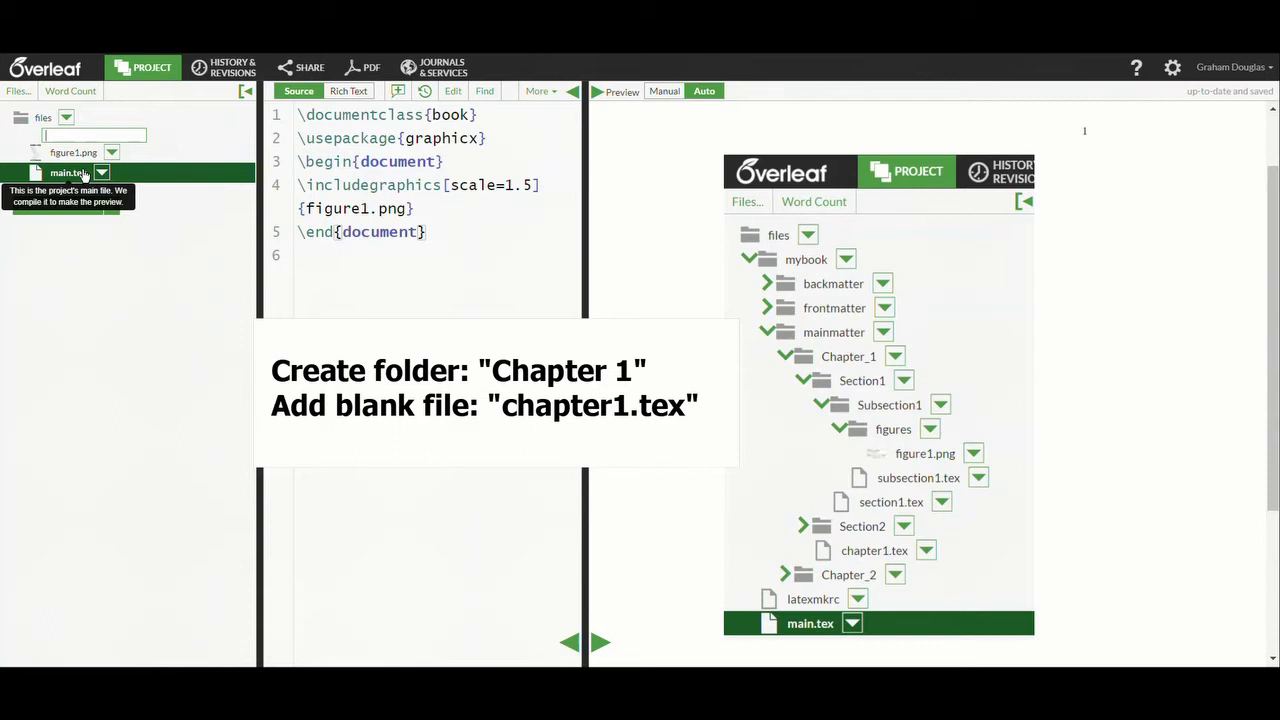
pyautogui.write('Chapter 1')
pyautogui.press('Return')
# - Add a blank file named chapter1.tex inside the Chapter 1 folder
pyautogui.click(105, 139)
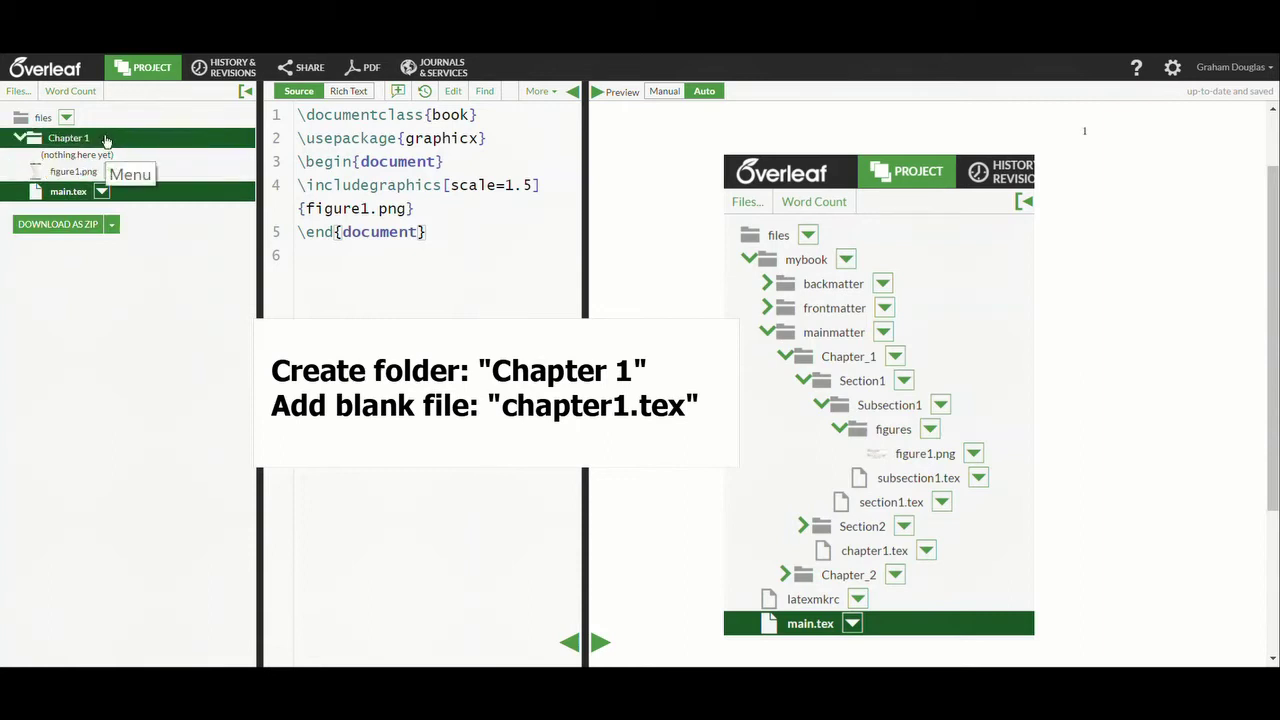
pyautogui.click(105, 139)
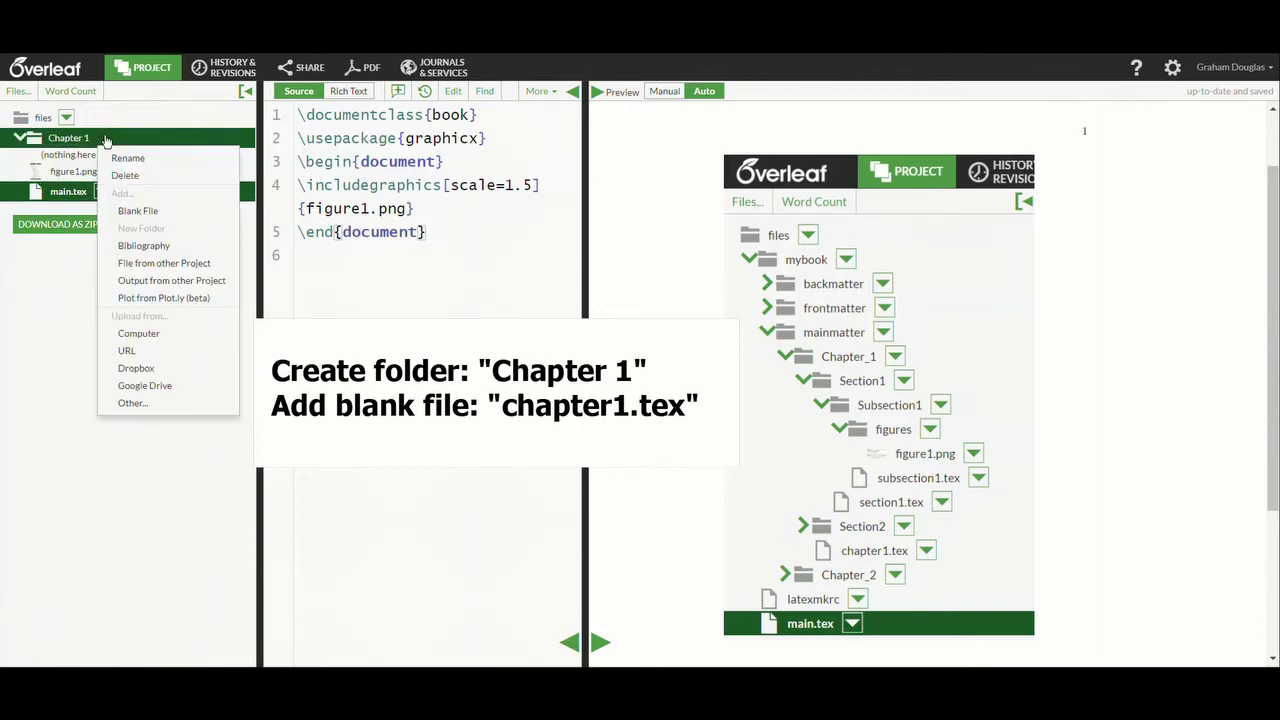
pyautogui.click(131, 212)
pyautogui.write('c')
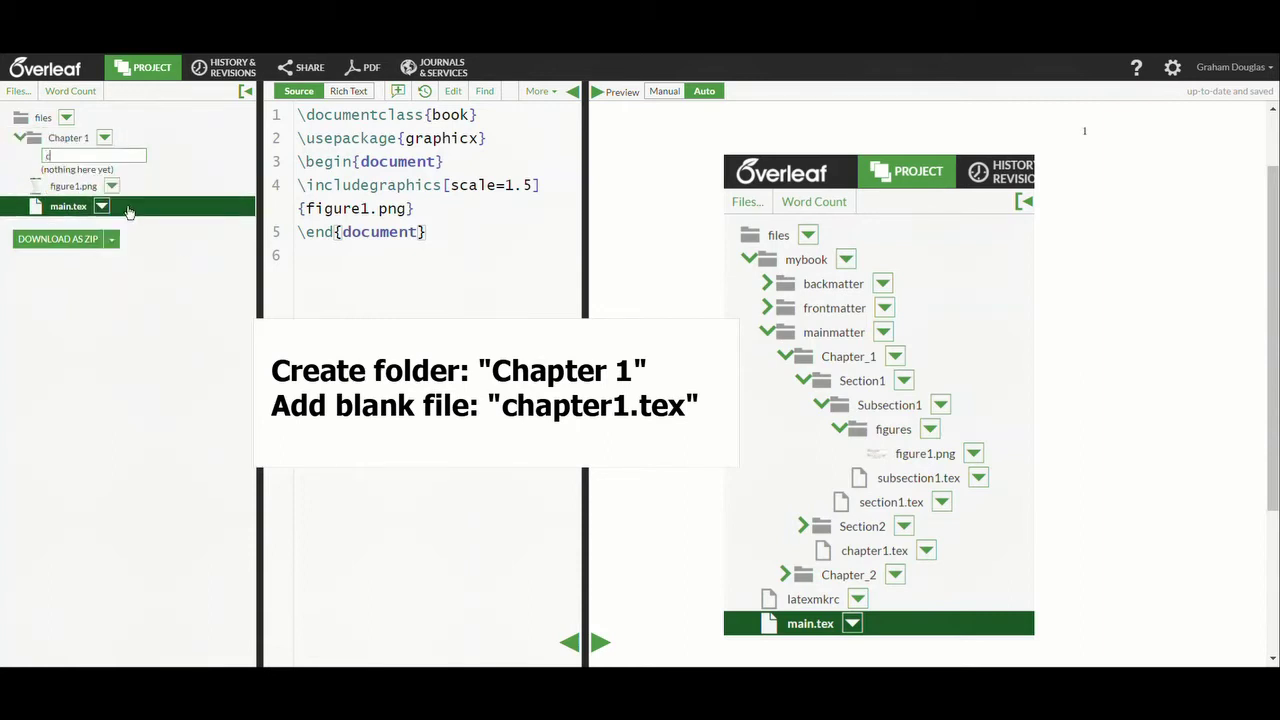
pyautogui.write('hapter1.tex')
pyautogui.press('Return')
pyautogui.click(45, 137)
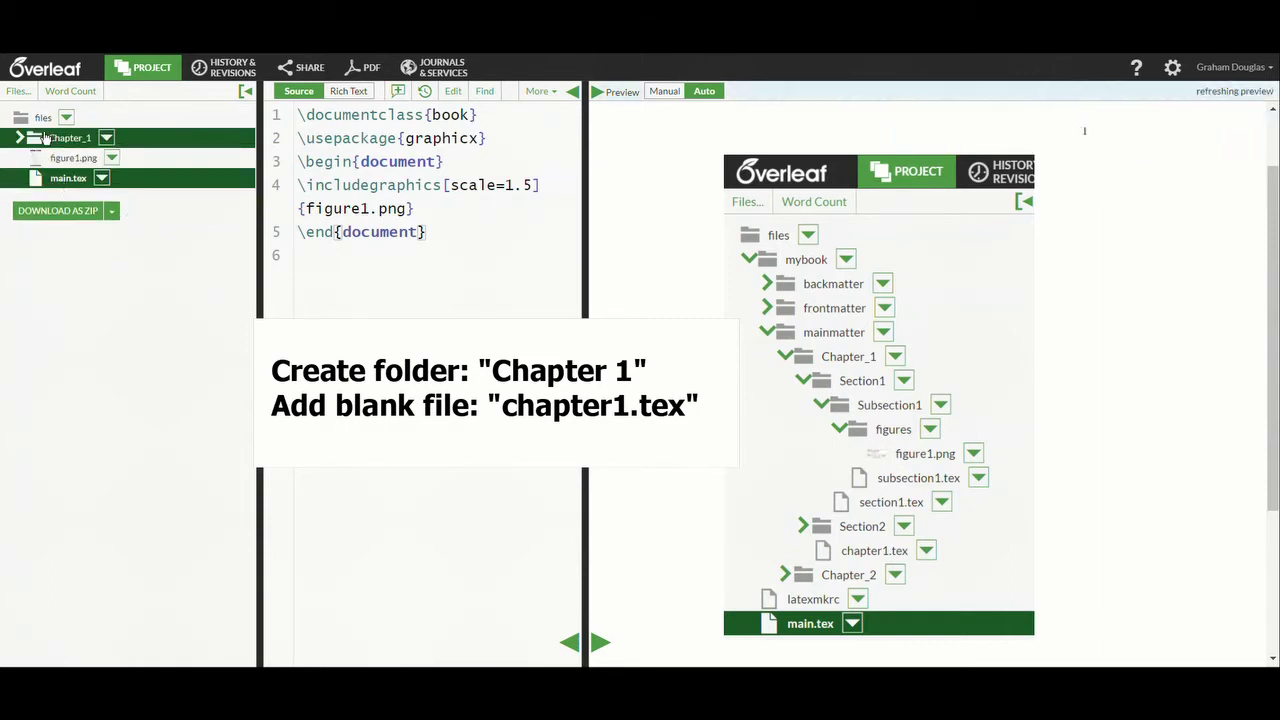
# - Create a top-level folder named "mainmatter" and move the Chapter_1 folder into it, showing its contents
pyautogui.click(60, 118)
pyautogui.click(67, 118)
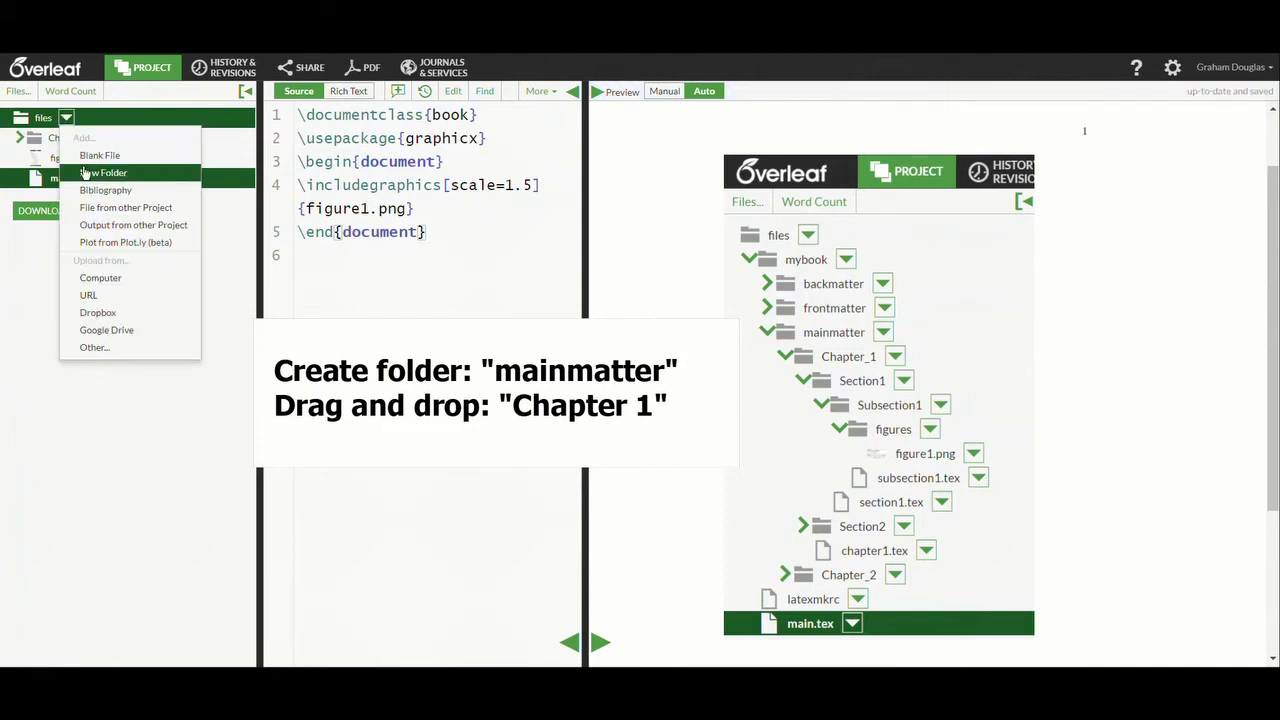
pyautogui.click(86, 172)
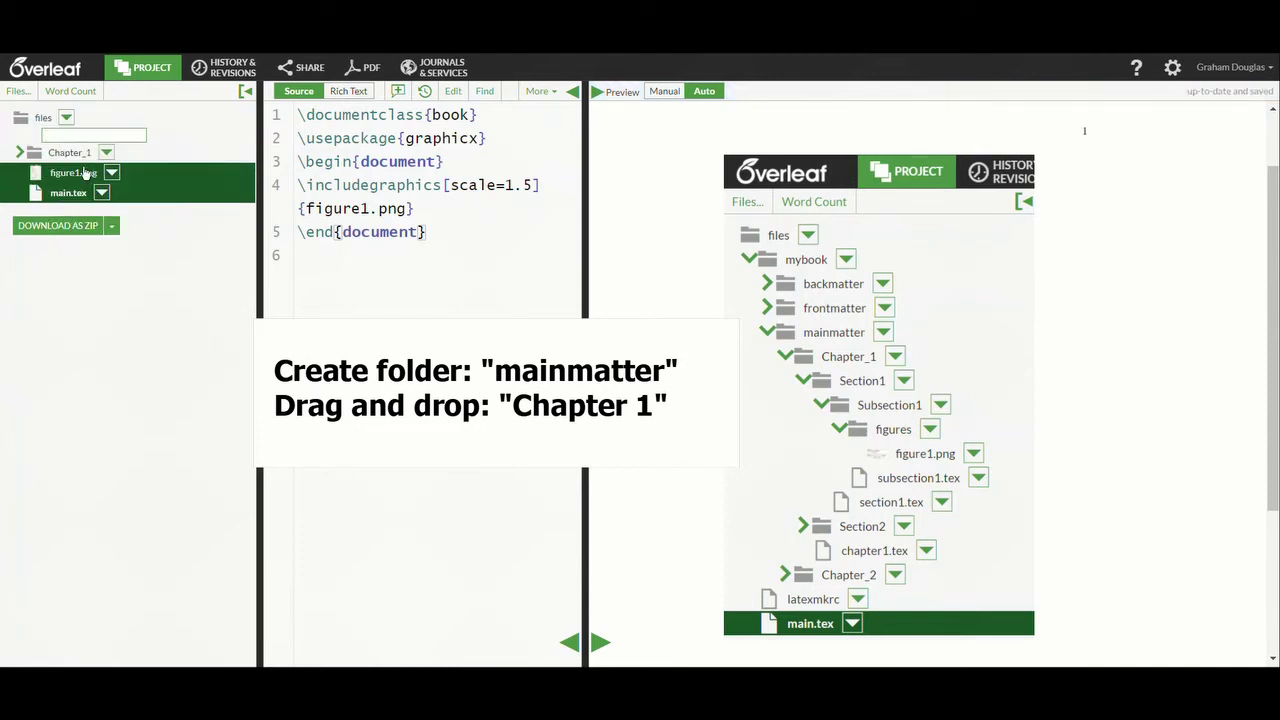
pyautogui.write('mainmatter')
pyautogui.press('Return')
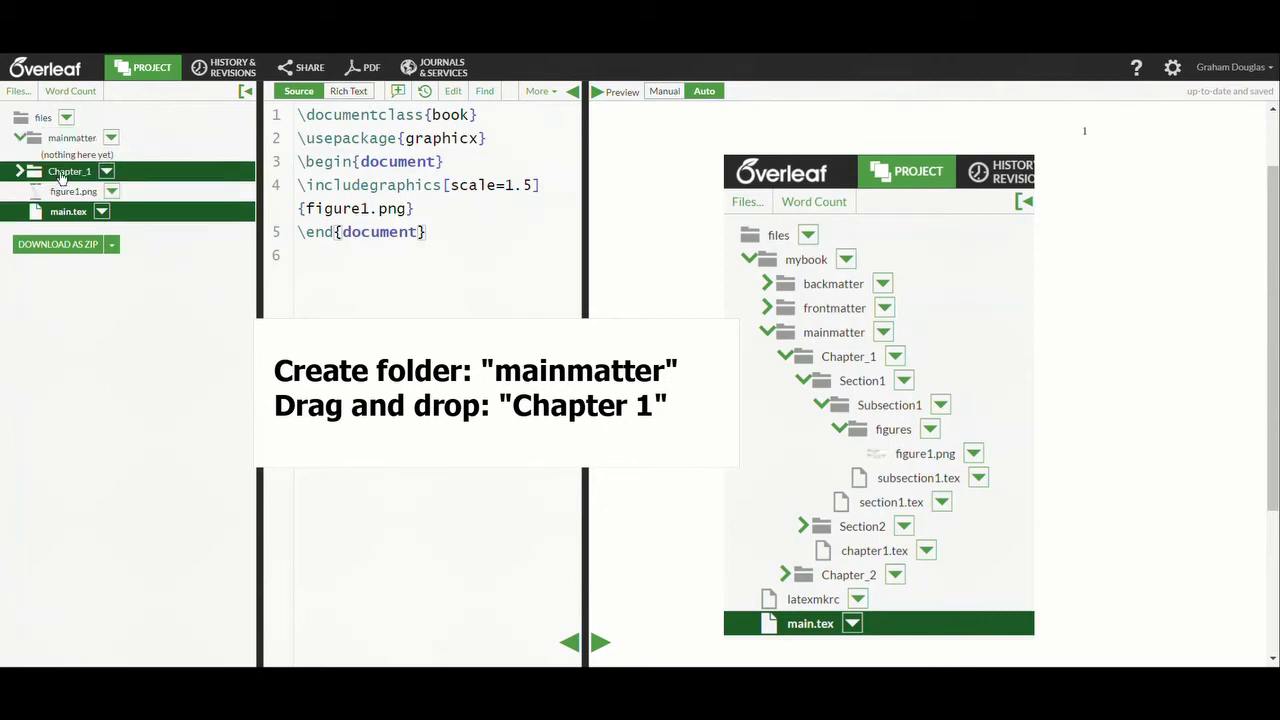
pyautogui.moveTo(63, 180); pyautogui.dragTo(80, 142)
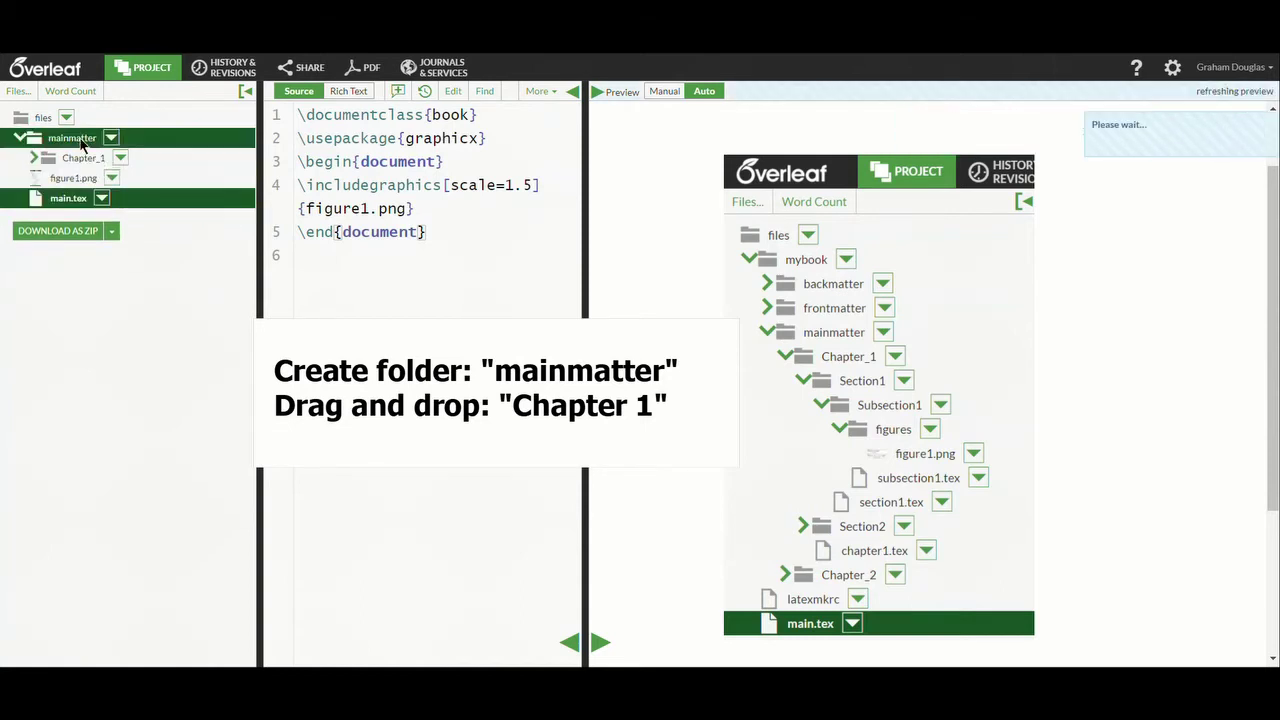
pyautogui.click(34, 160)
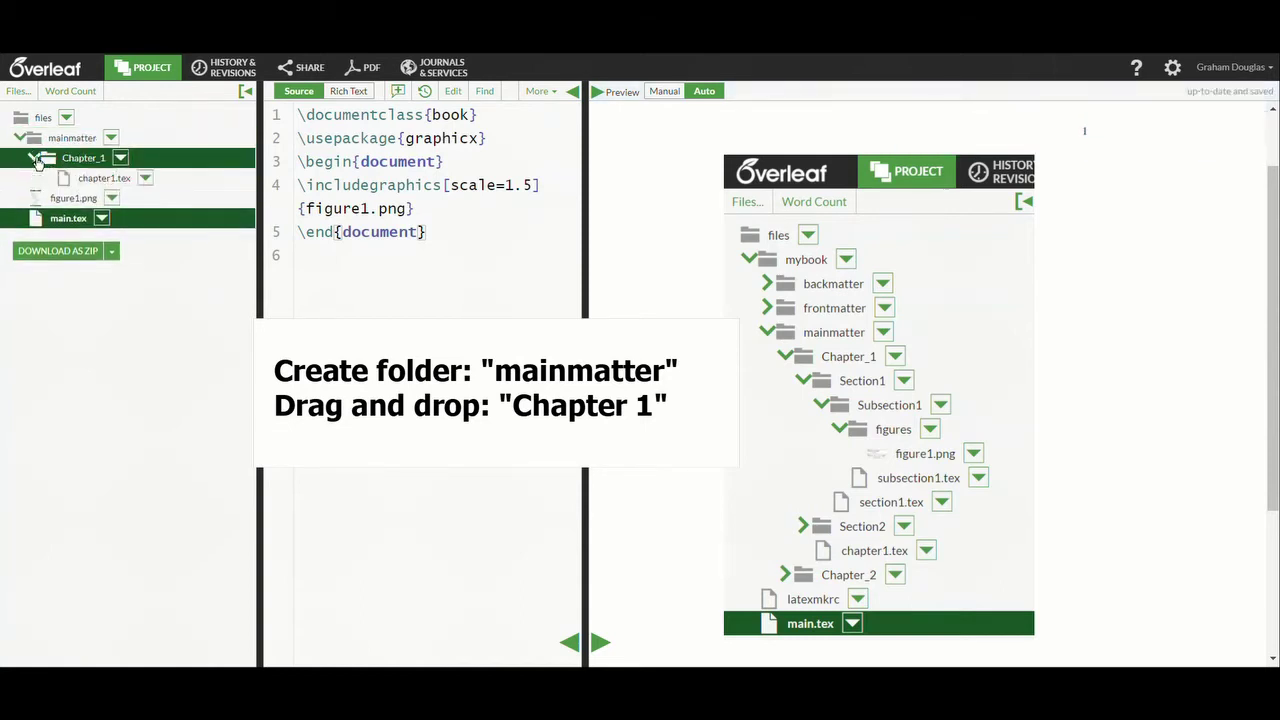
# - Create a folder named "mybook" at the top level of the project files
pyautogui.click(62, 137)
pyautogui.click(67, 125)
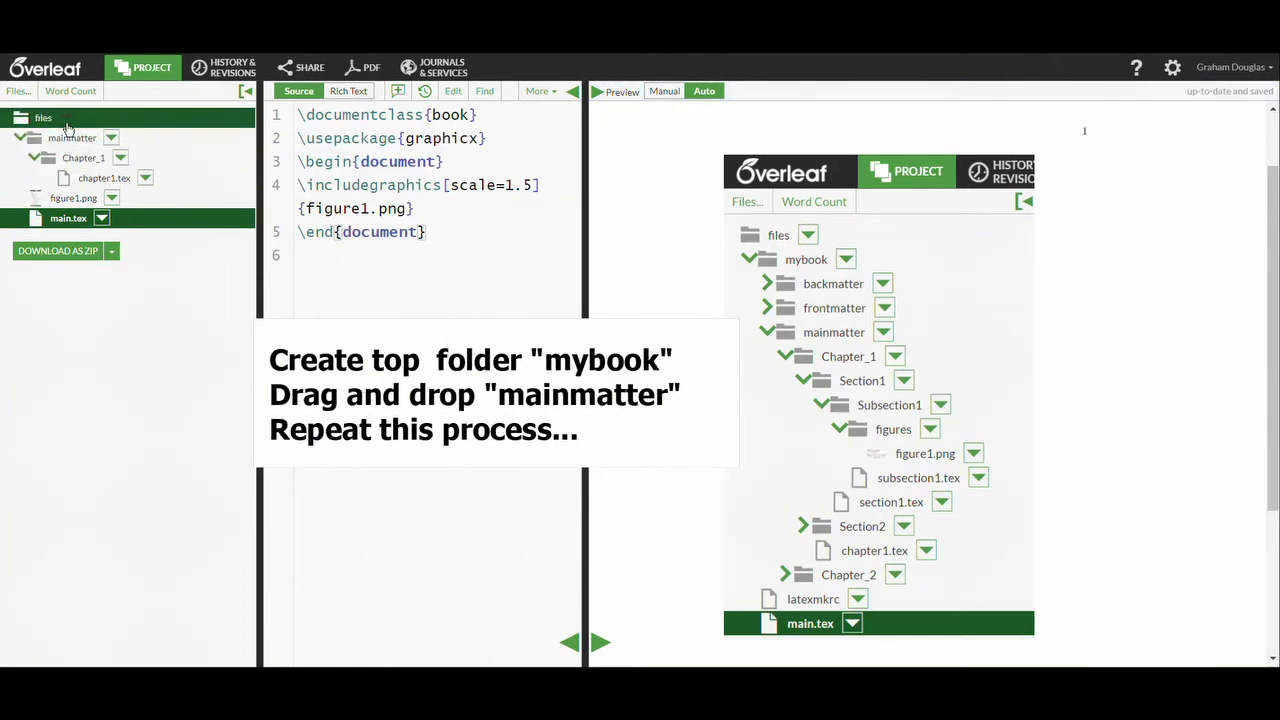
pyautogui.click(66, 121)
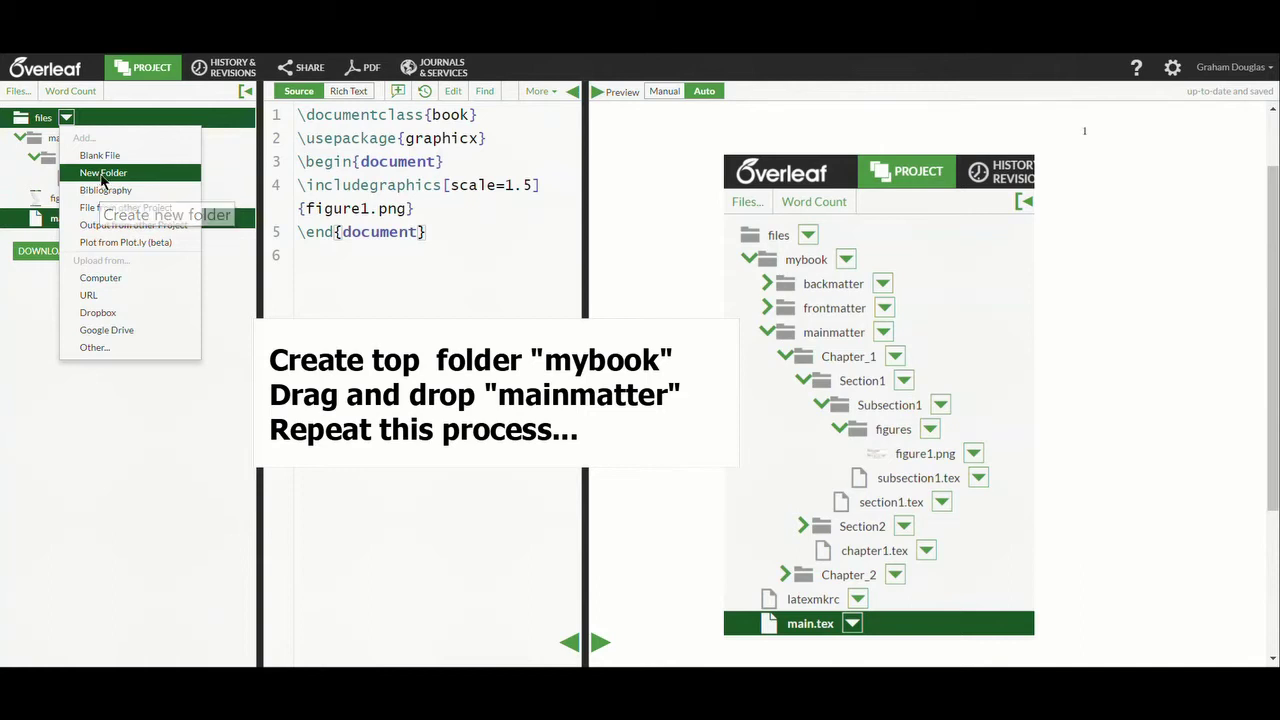
pyautogui.click(102, 174)
pyautogui.write('my')
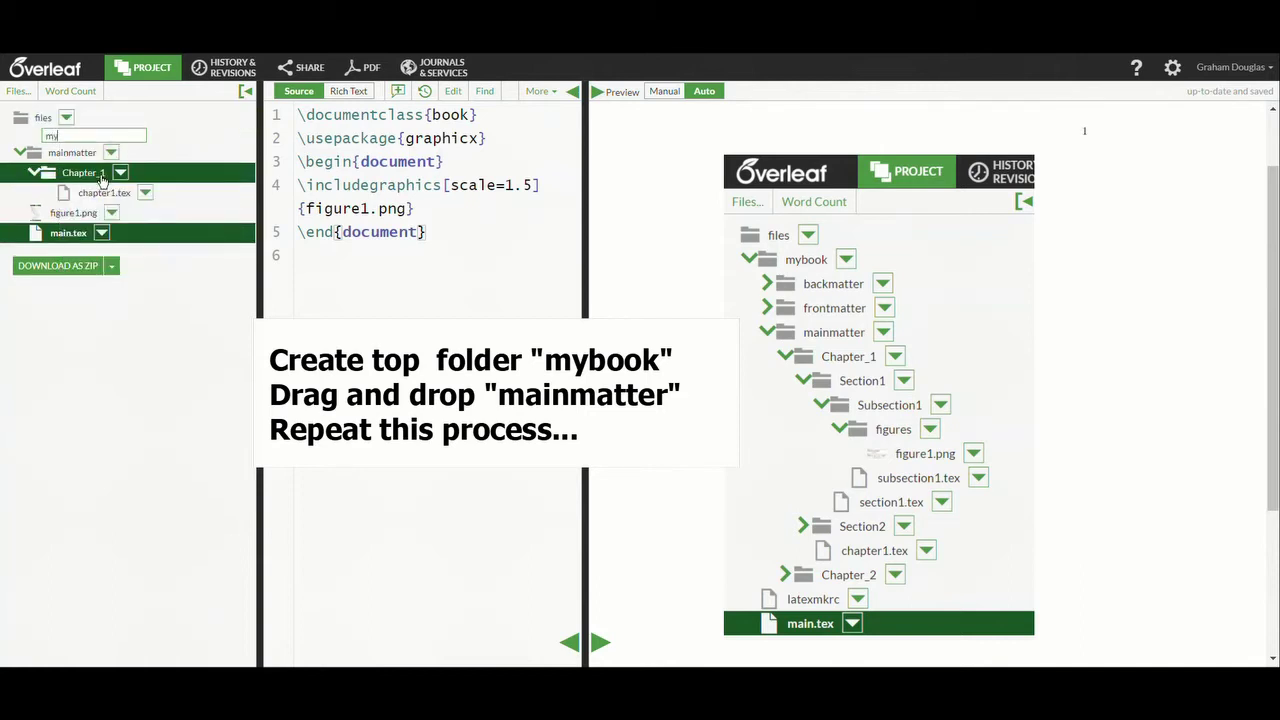
pyautogui.write('book')
pyautogui.press('Return')
# - Move the mainmatter folder into mybook and expand mainmatter and Chapter_1
pyautogui.click(102, 180)
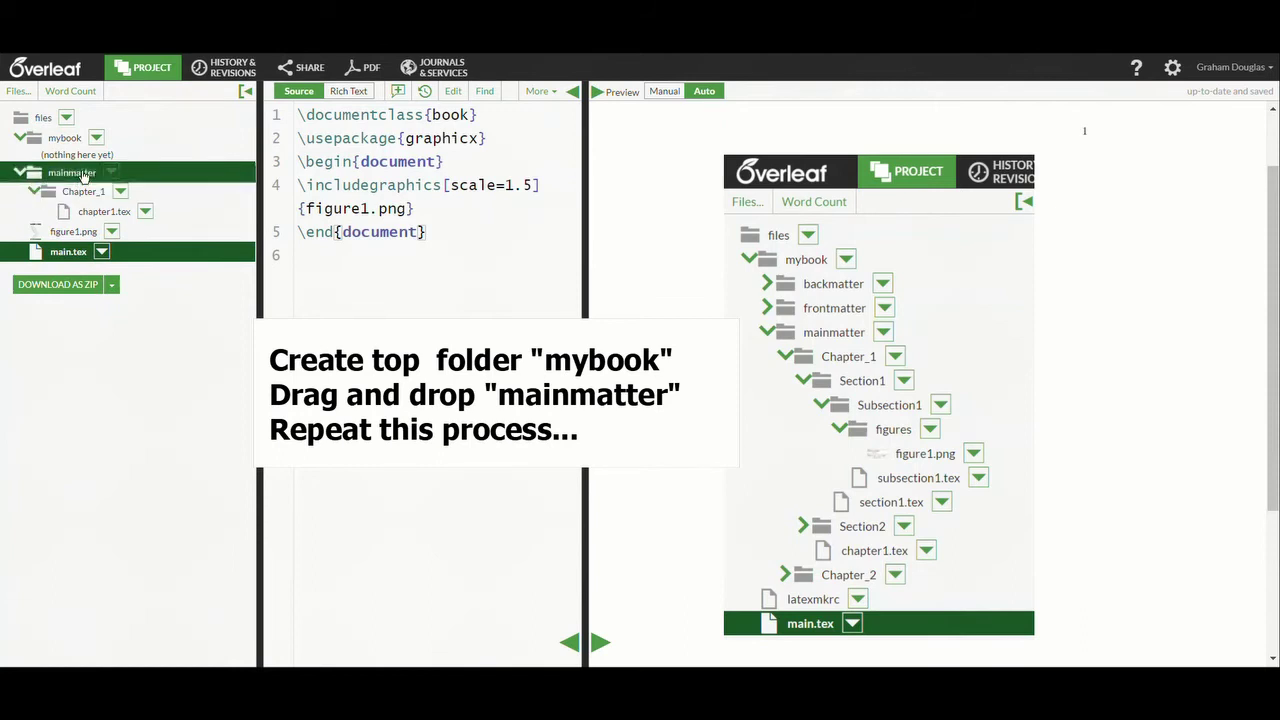
pyautogui.moveTo(72, 177); pyautogui.dragTo(70, 145)
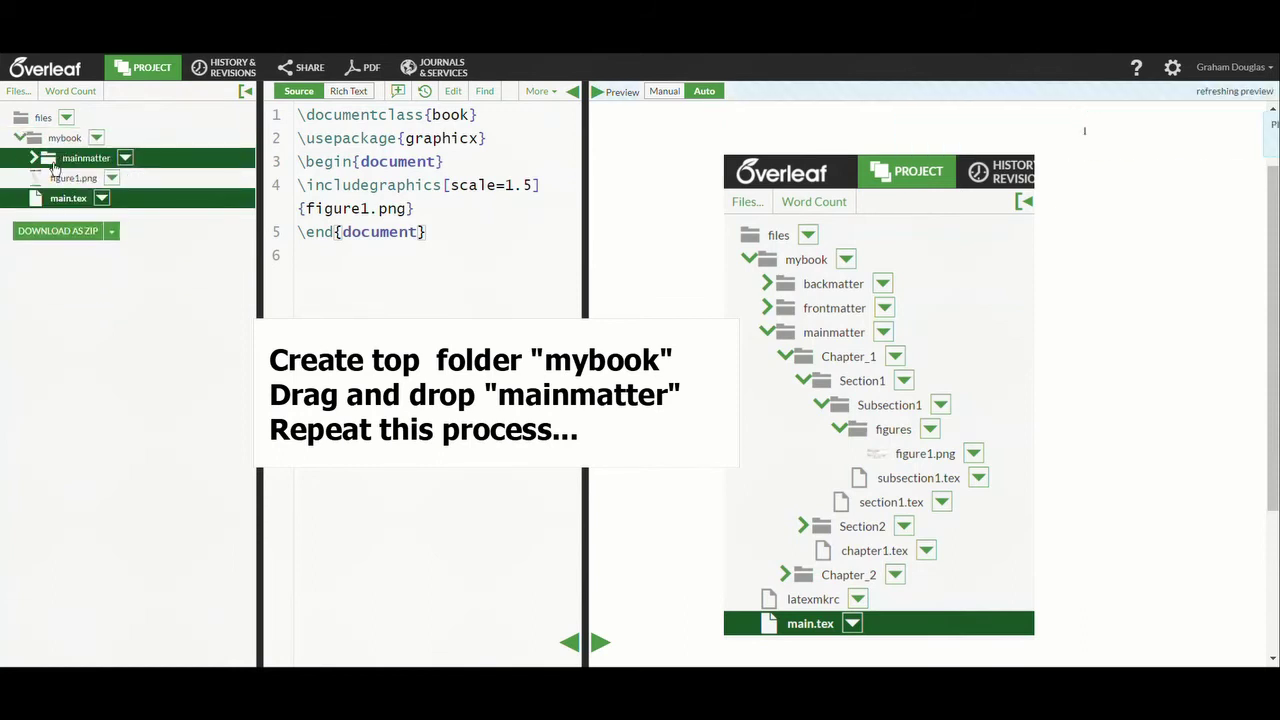
pyautogui.click(35, 160)
pyautogui.click(49, 178)
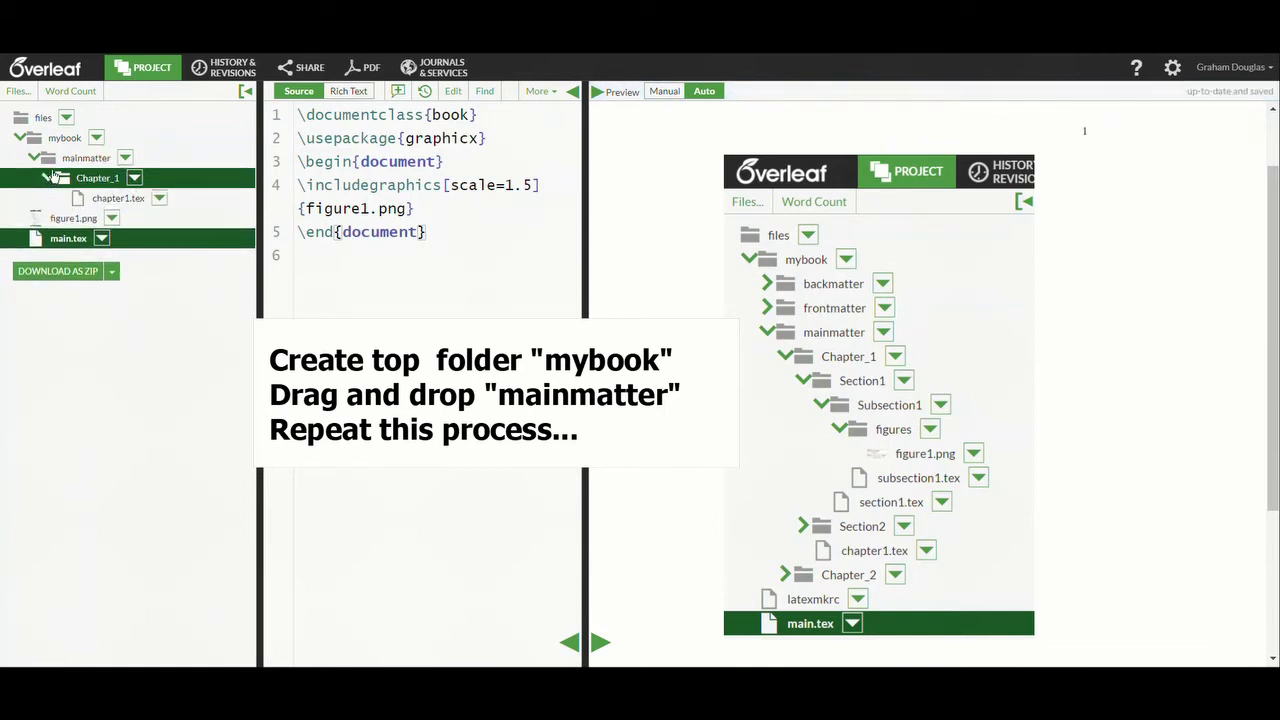
# - Create a new top-level folder named "Chapter 2" alongside the mybook folder
pyautogui.click(66, 139)
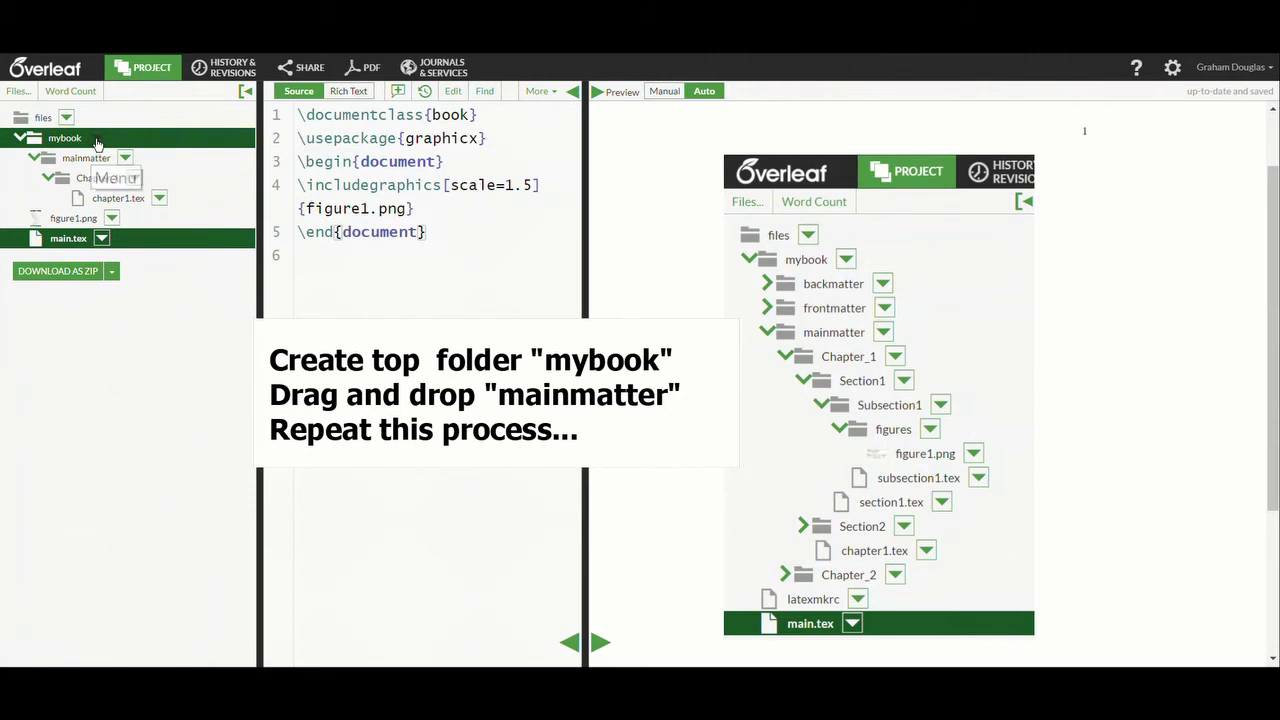
pyautogui.click(95, 139)
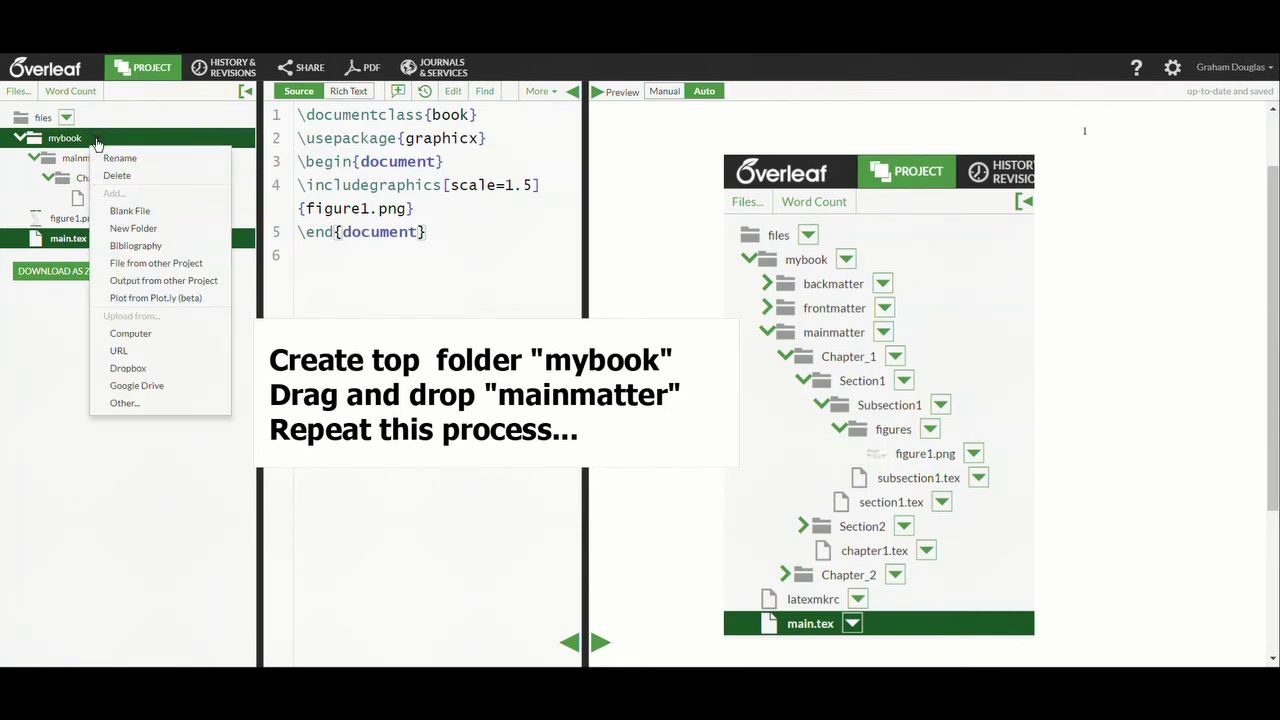
pyautogui.click(128, 230)
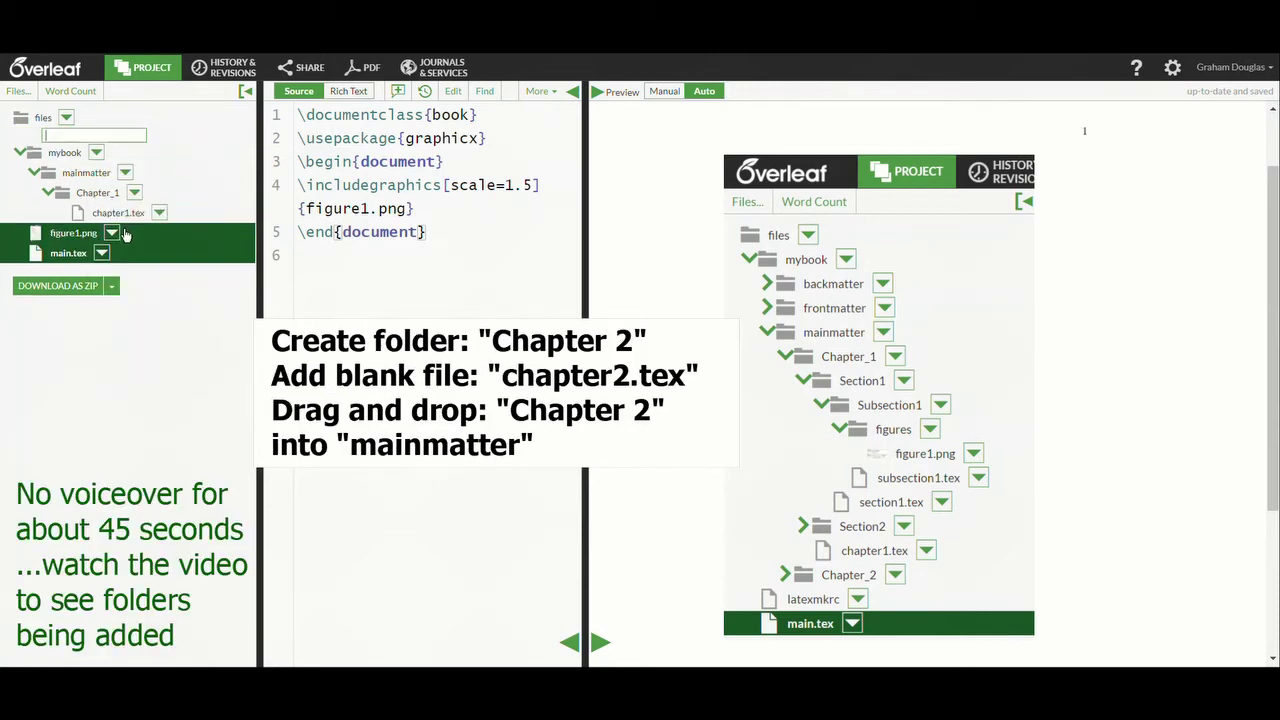
pyautogui.write('Chapter 2')
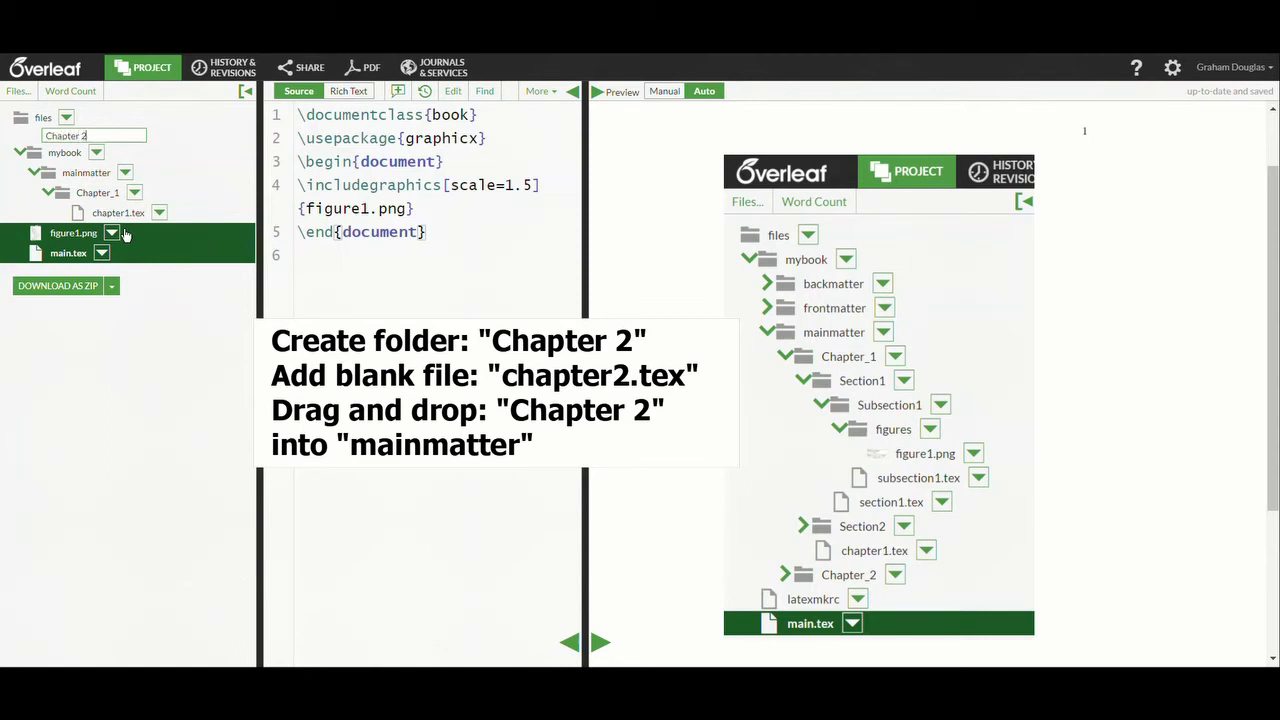
pyautogui.press('Return')
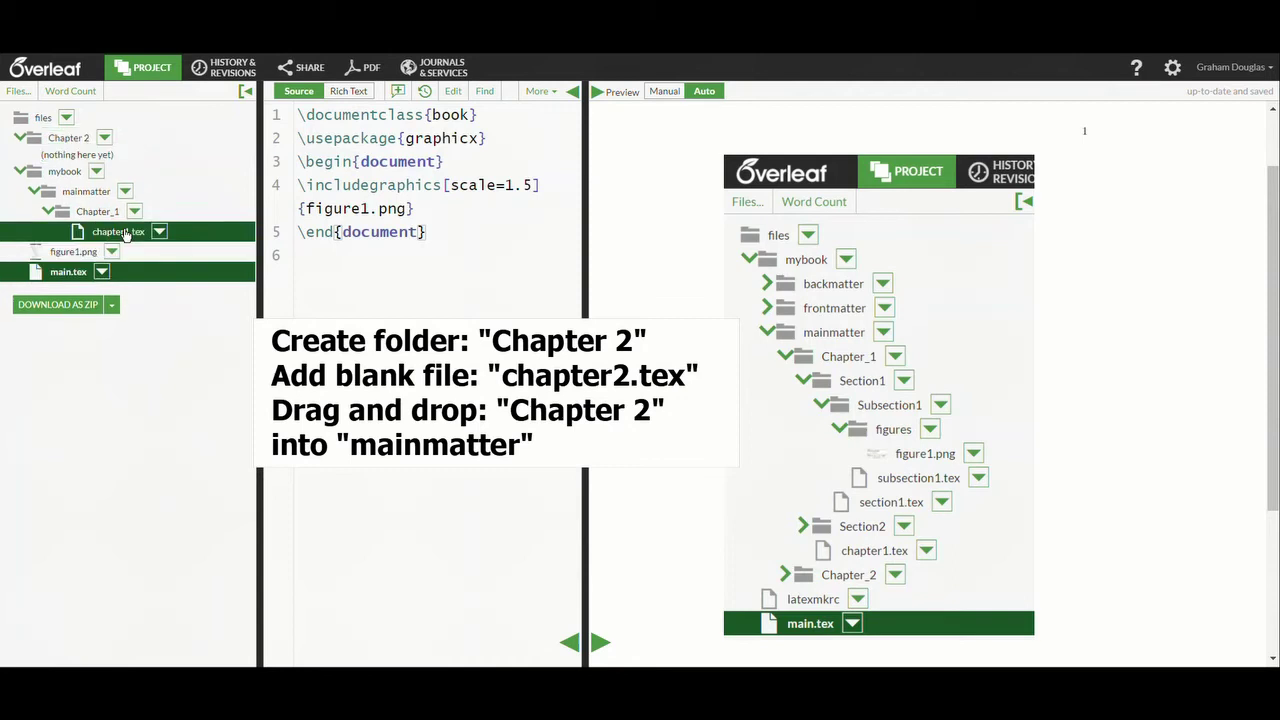
# - Add a blank file named chapter2.tex inside the Chapter 2 folder
pyautogui.click(105, 140)
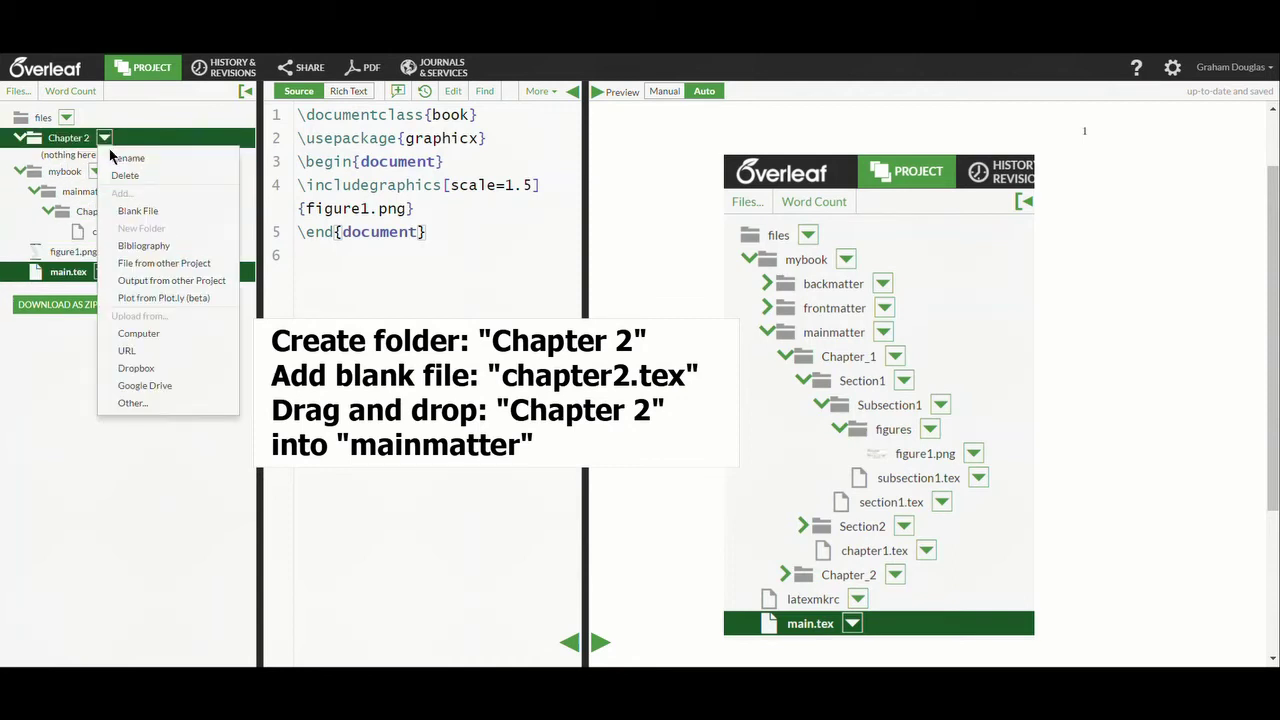
pyautogui.click(130, 210)
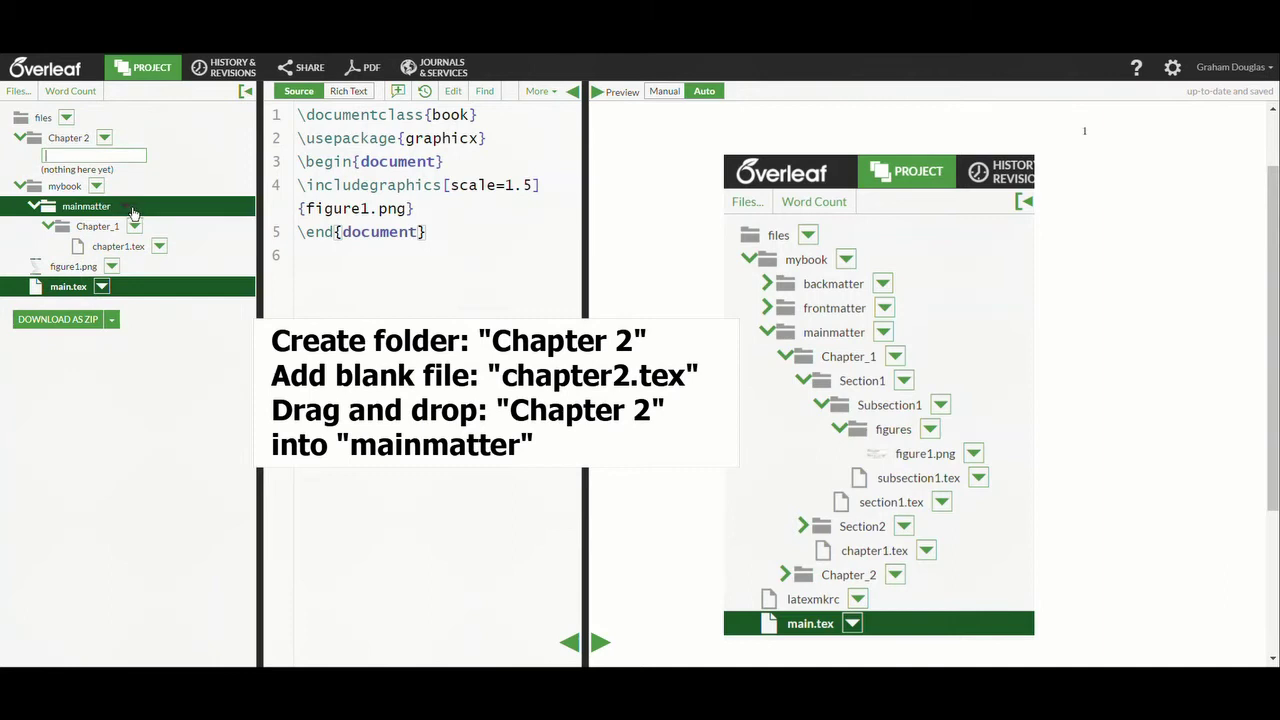
pyautogui.write('chapter2.tex')
pyautogui.press('Return')
# - Move the Chapter_2 folder into mainmatter inside mybook and expand both chapter folders to show their files
pyautogui.click(66, 180)
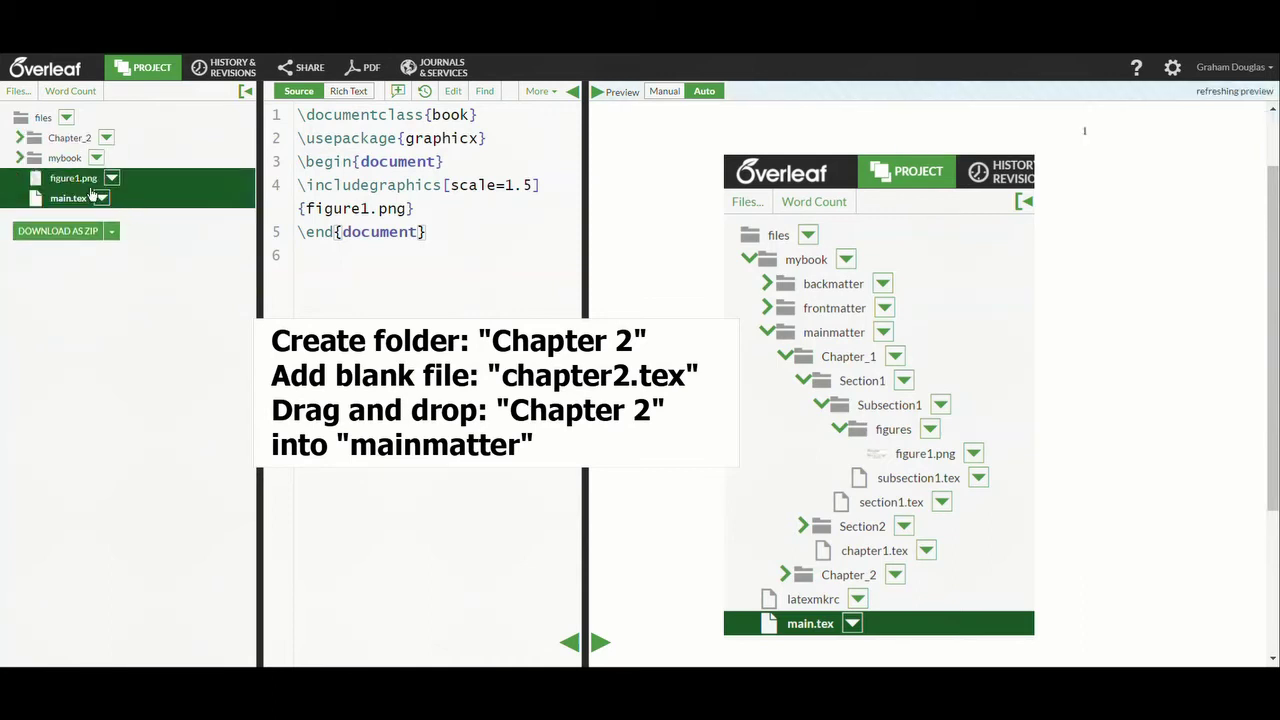
pyautogui.click(30, 162)
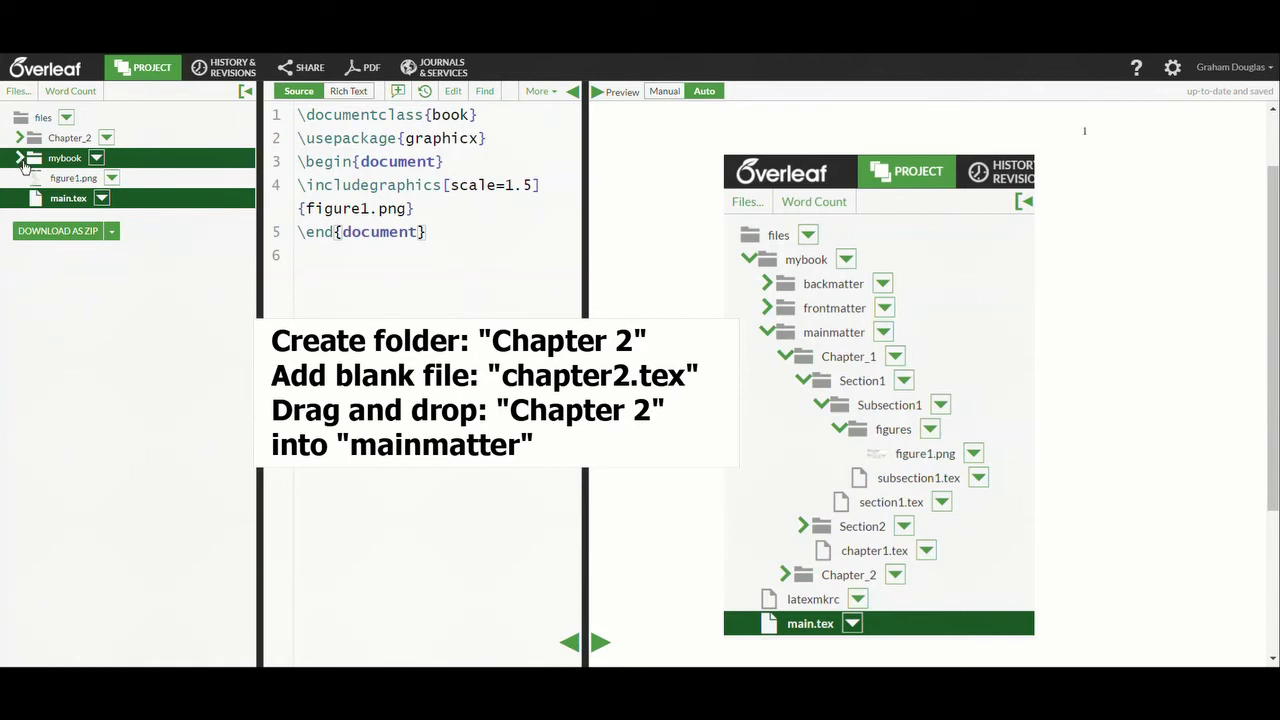
pyautogui.click(20, 162)
pyautogui.click(33, 178)
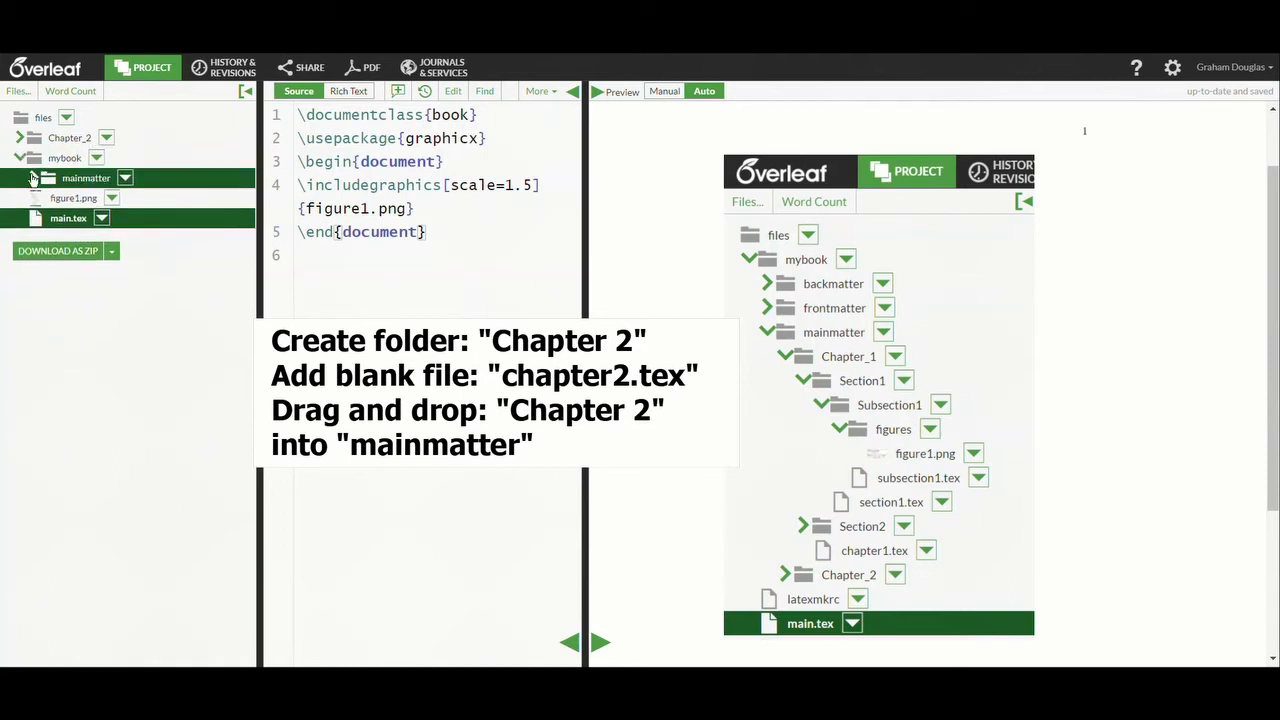
pyautogui.click(33, 178)
pyautogui.click(36, 192)
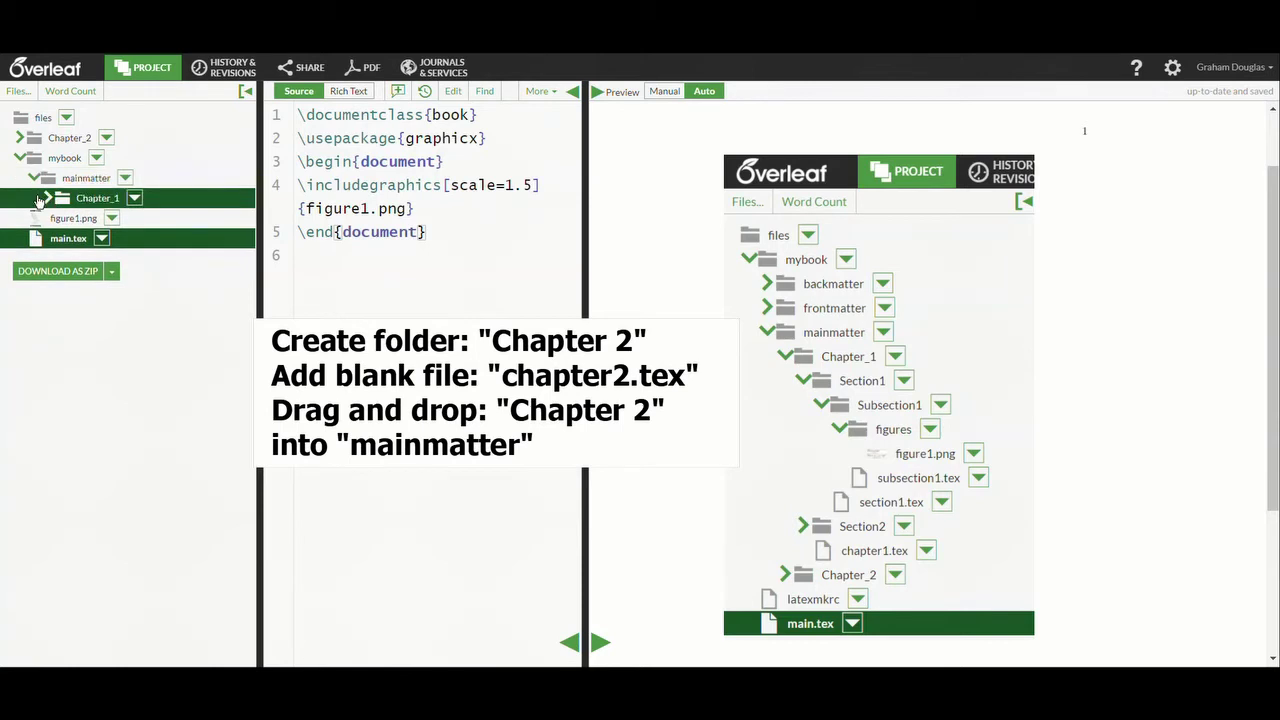
pyautogui.moveTo(70, 138); pyautogui.dragTo(70, 176)
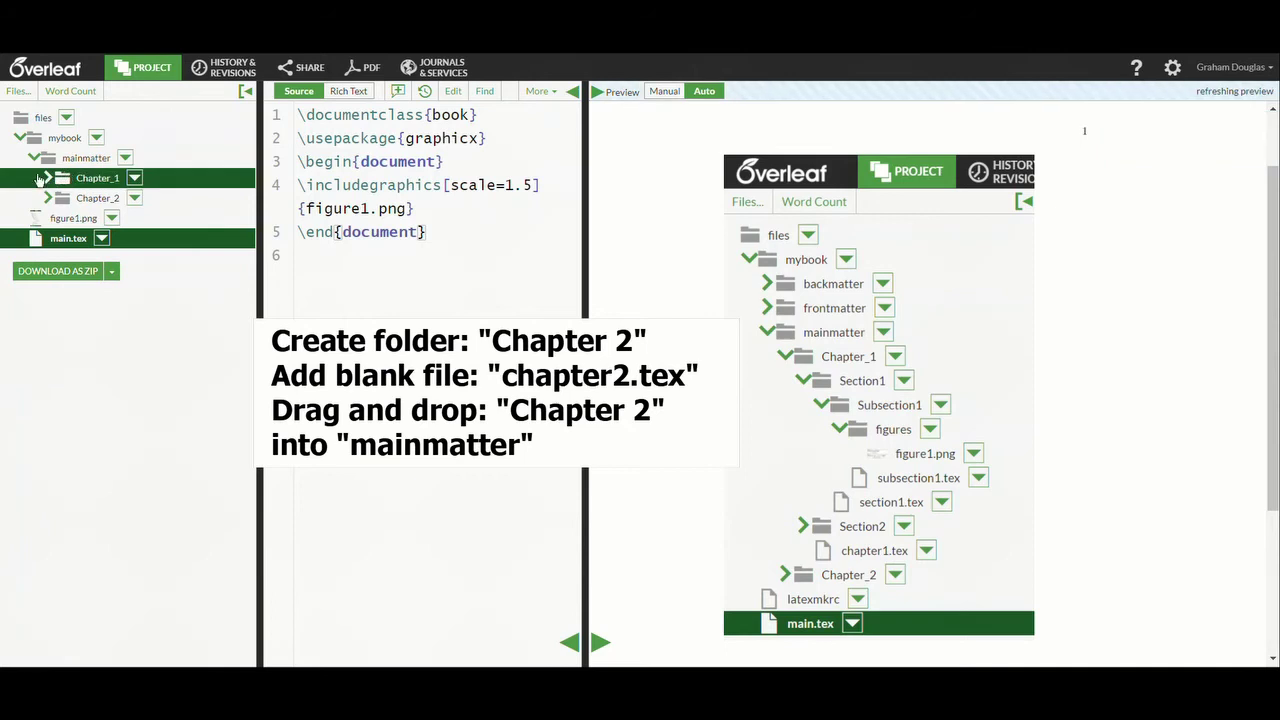
pyautogui.moveTo(50, 180); pyautogui.dragTo(50, 222)
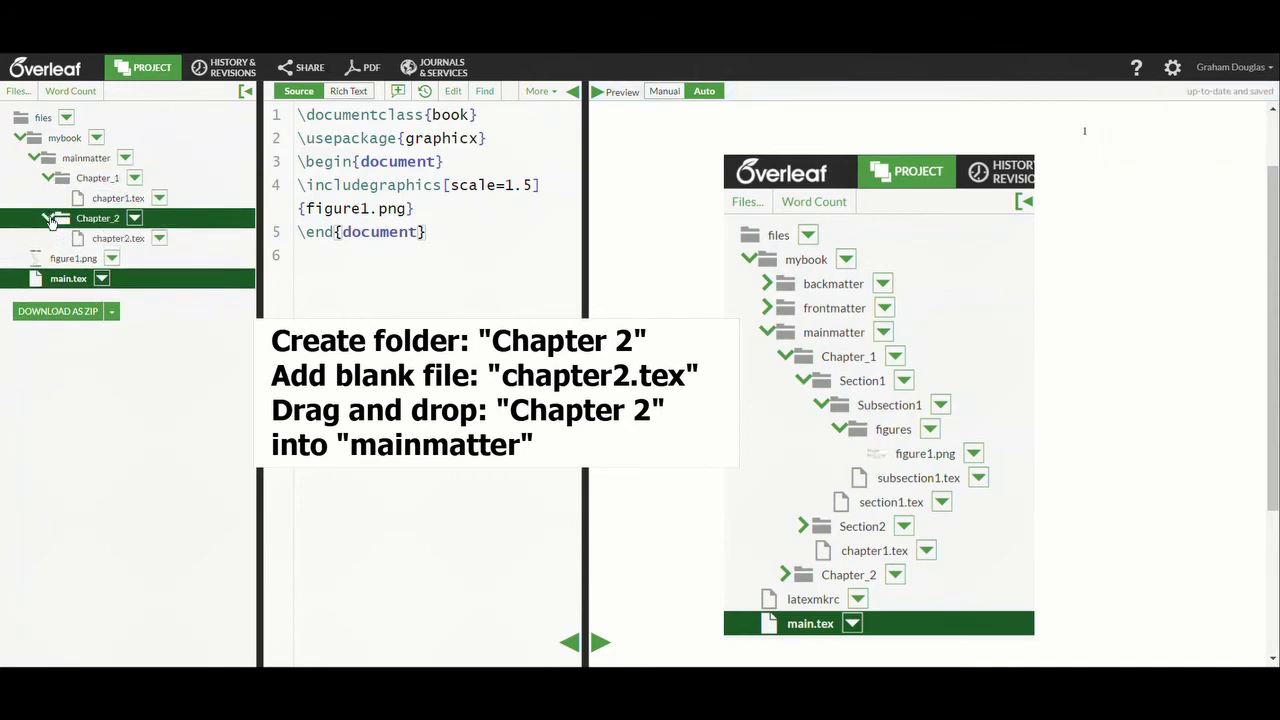
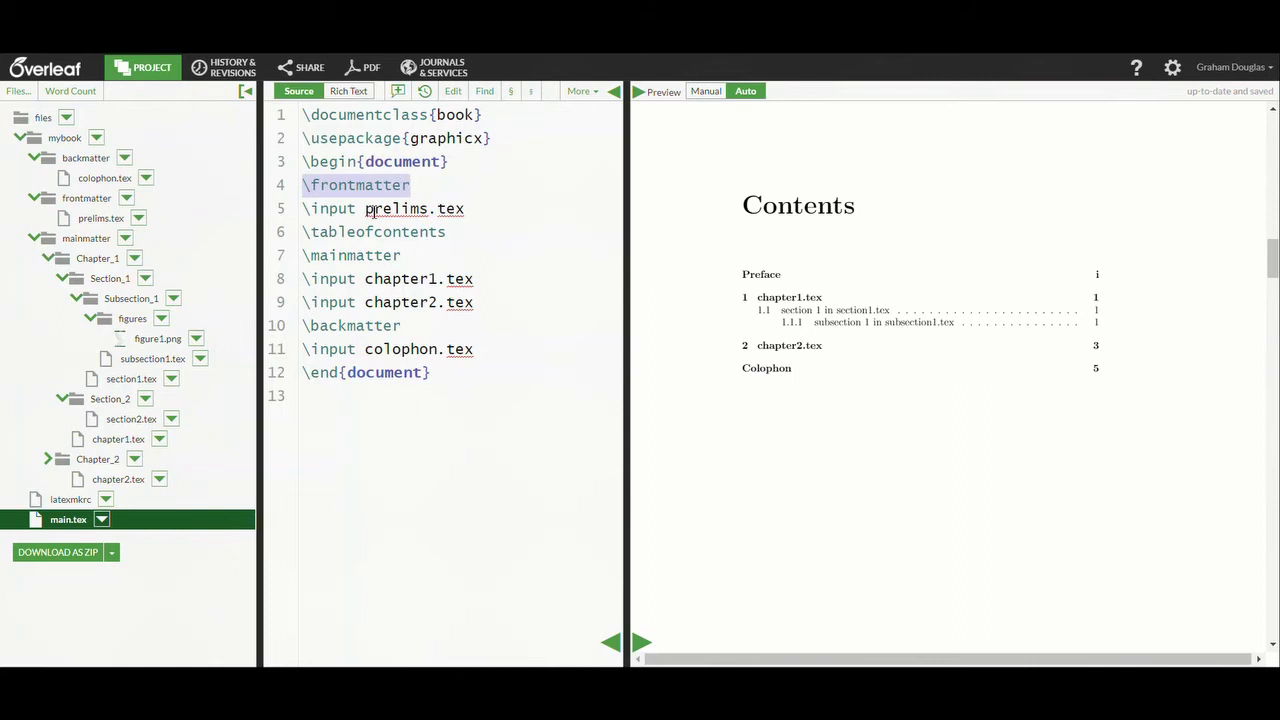
# - Examine the \mainmatter and \backmatter commands in main.tex and the \input lines for prelims.tex, chapter1.tex, chapter2.tex and colophon.tex
pyautogui.moveTo(305, 255); pyautogui.dragTo(405, 256)
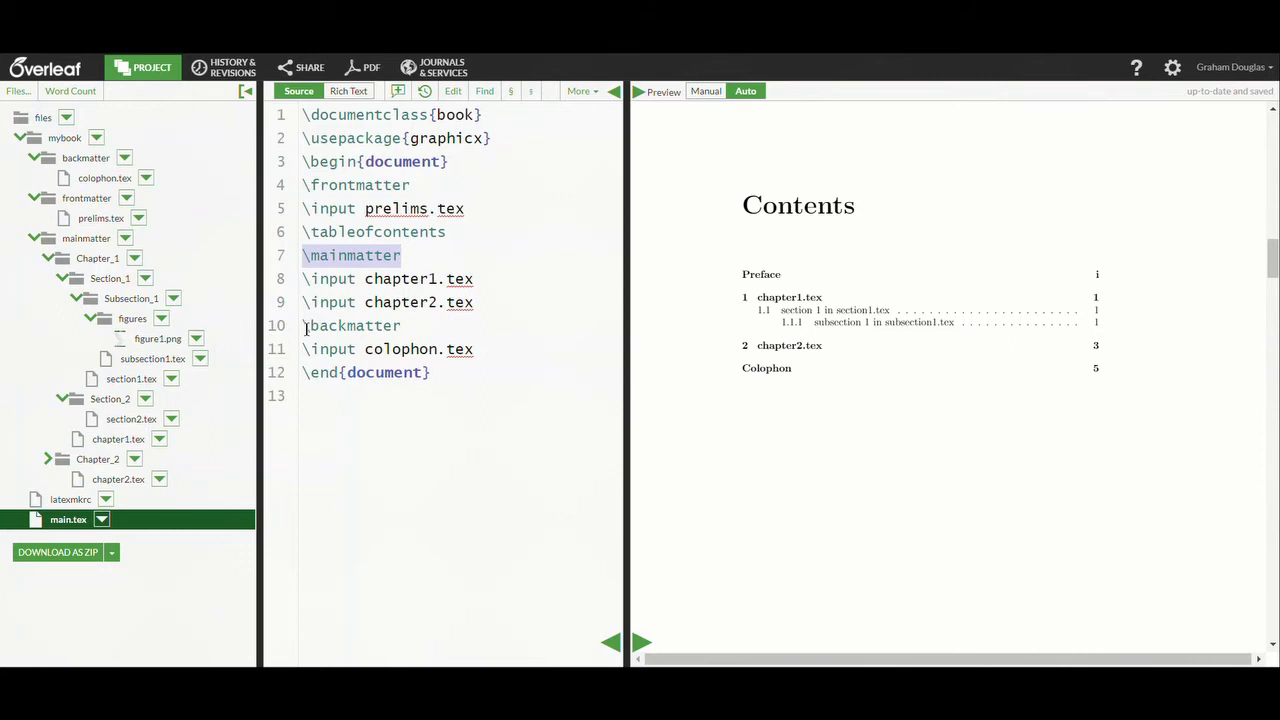
pyautogui.moveTo(305, 330); pyautogui.dragTo(419, 330)
pyautogui.moveTo(305, 208); pyautogui.dragTo(480, 210)
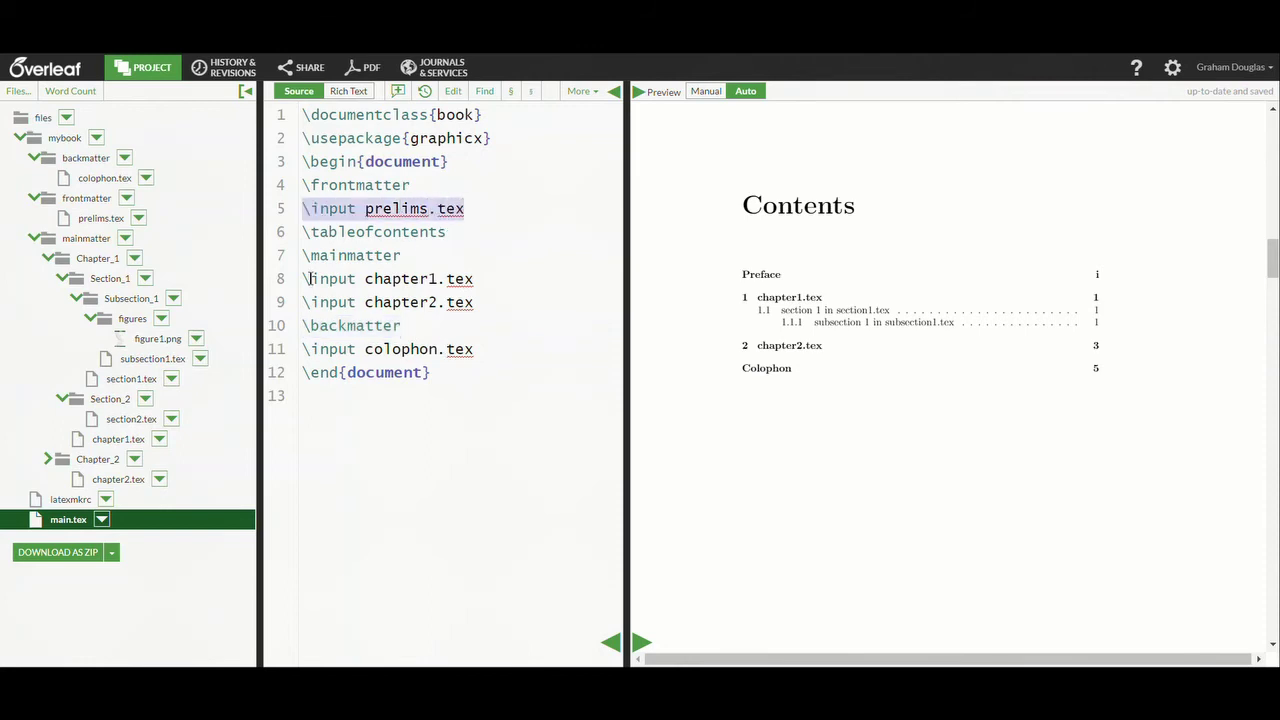
pyautogui.moveTo(302, 279); pyautogui.dragTo(476, 279)
pyautogui.moveTo(304, 302); pyautogui.dragTo(477, 302)
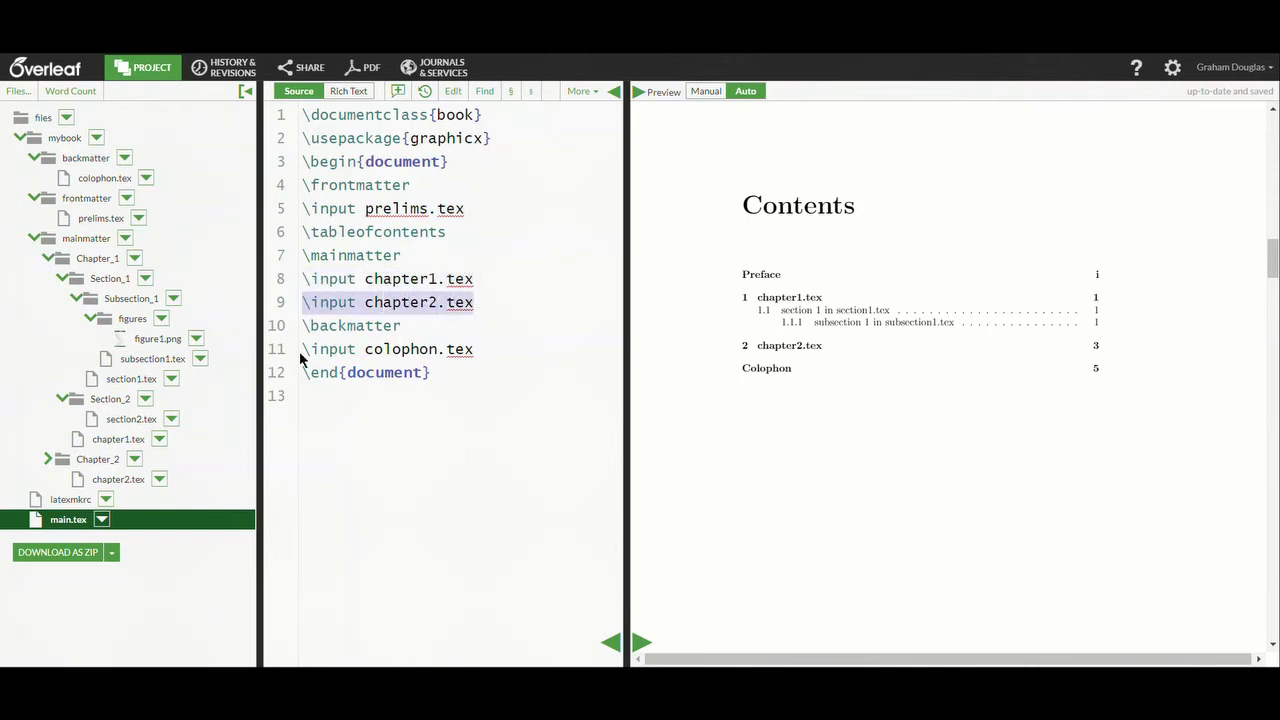
pyautogui.moveTo(303, 349); pyautogui.dragTo(474, 345)
# - Trace the nested inclusions through the \input lines in chapter1.tex and section1.tex to the \includegraphics command in subsection1.tex
pyautogui.click(108, 440)
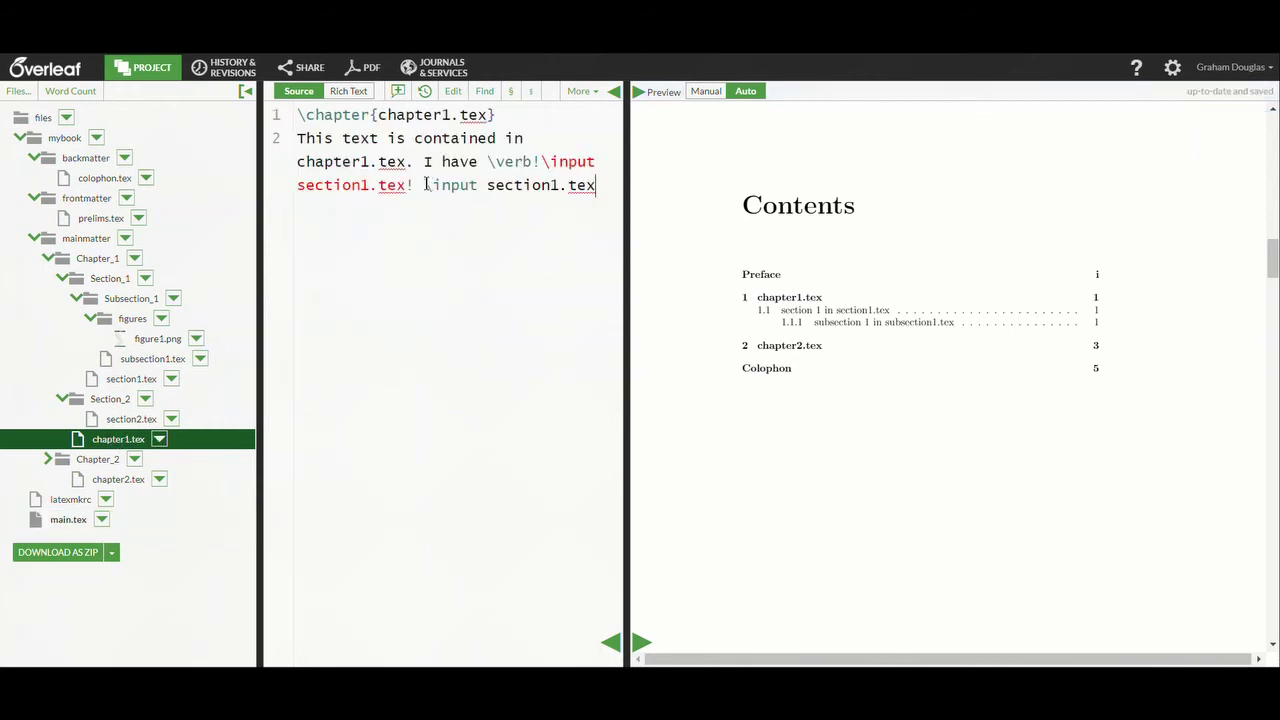
pyautogui.moveTo(423, 186); pyautogui.dragTo(597, 187)
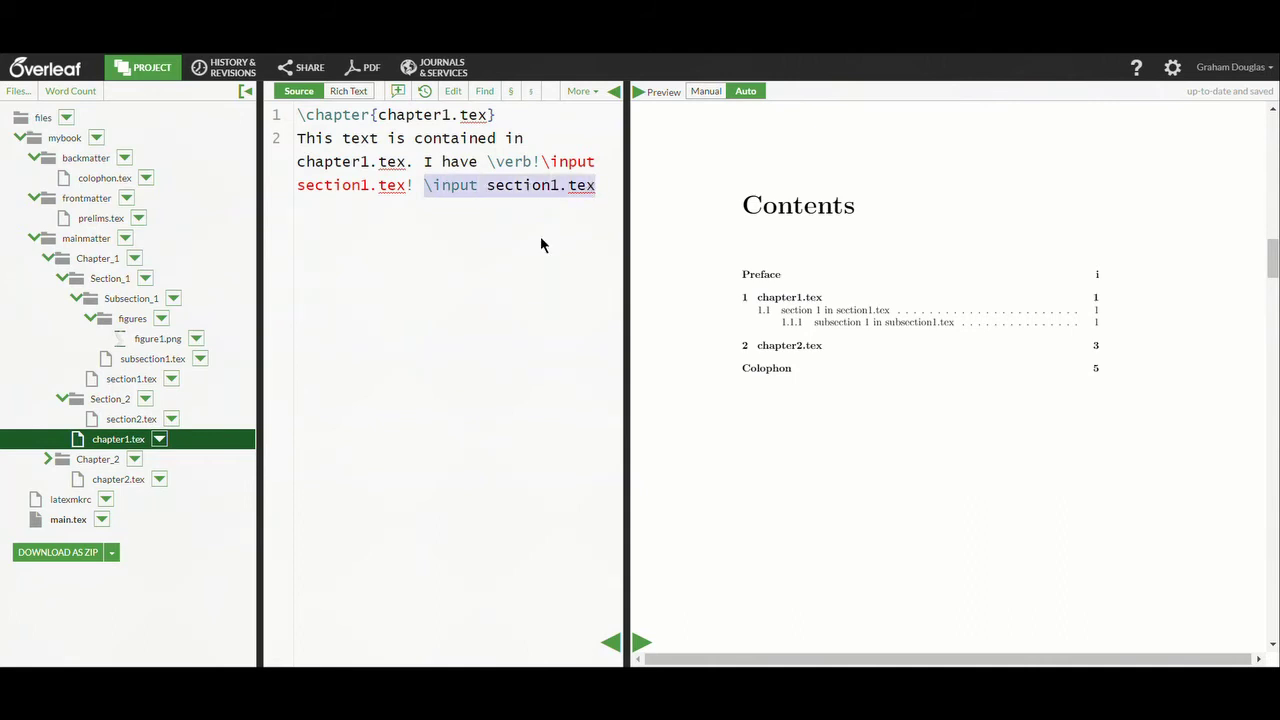
pyautogui.click(138, 380)
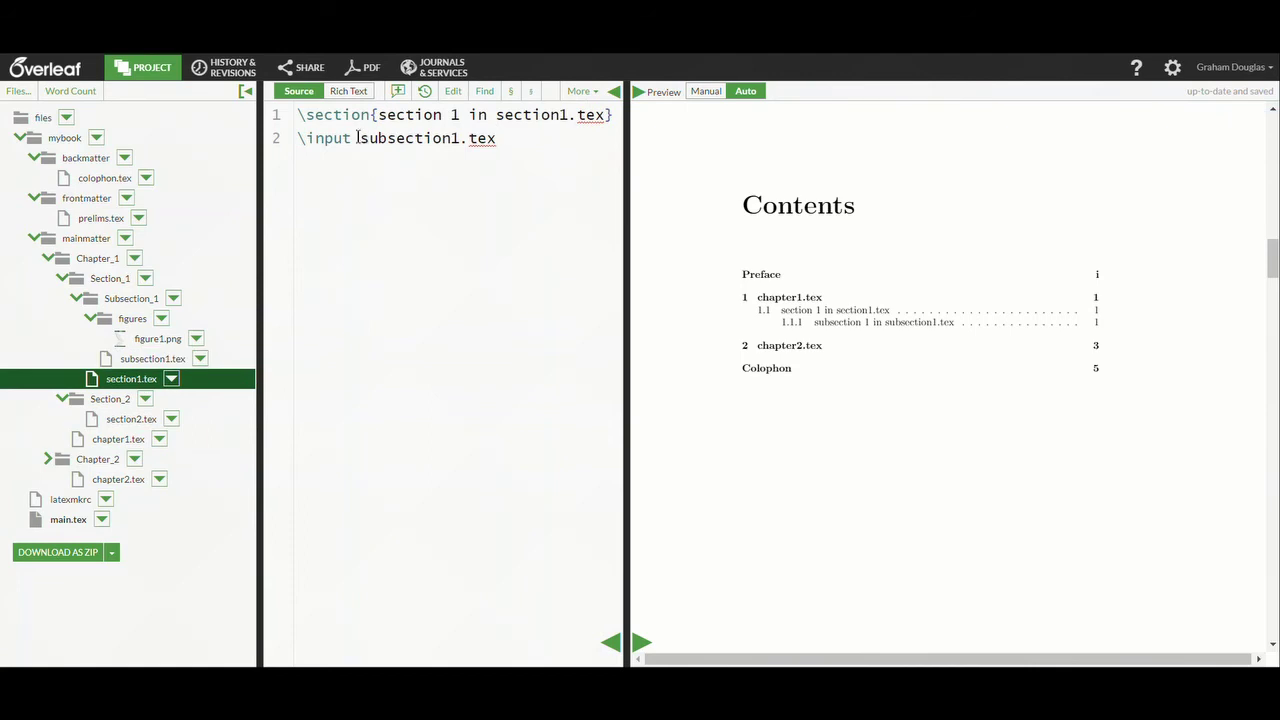
pyautogui.moveTo(299, 138); pyautogui.dragTo(499, 138)
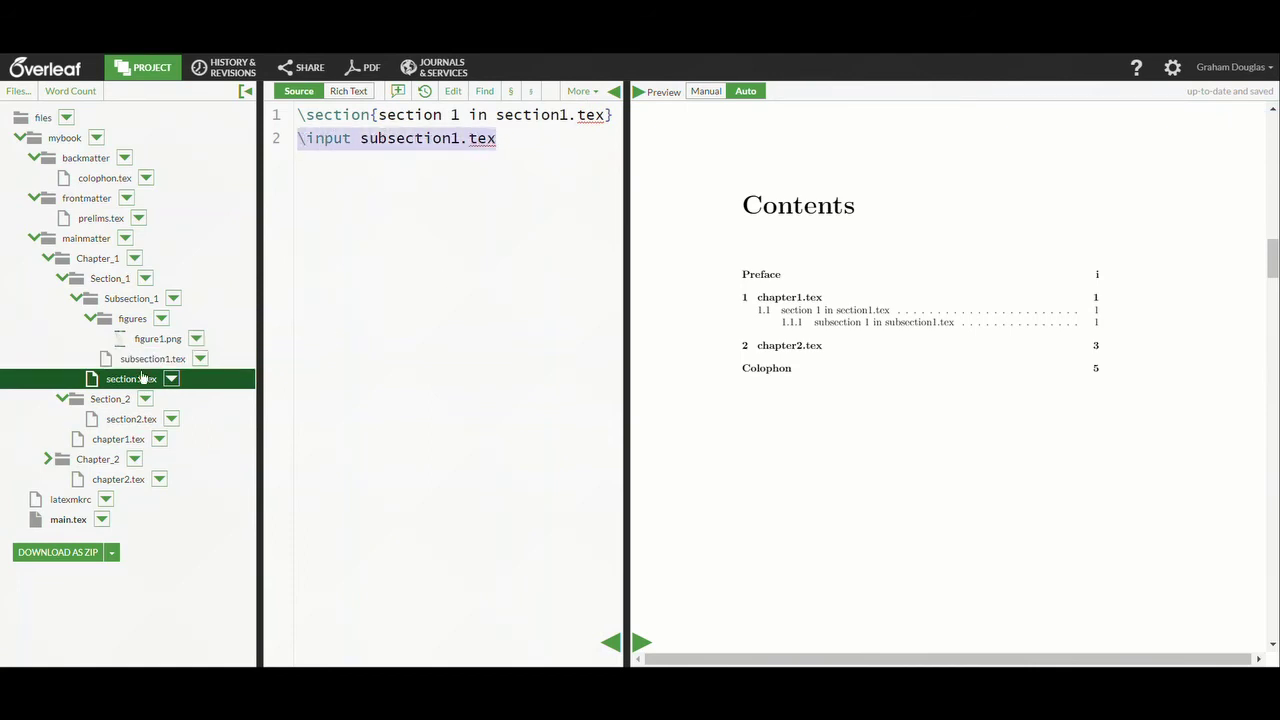
pyautogui.click(137, 364)
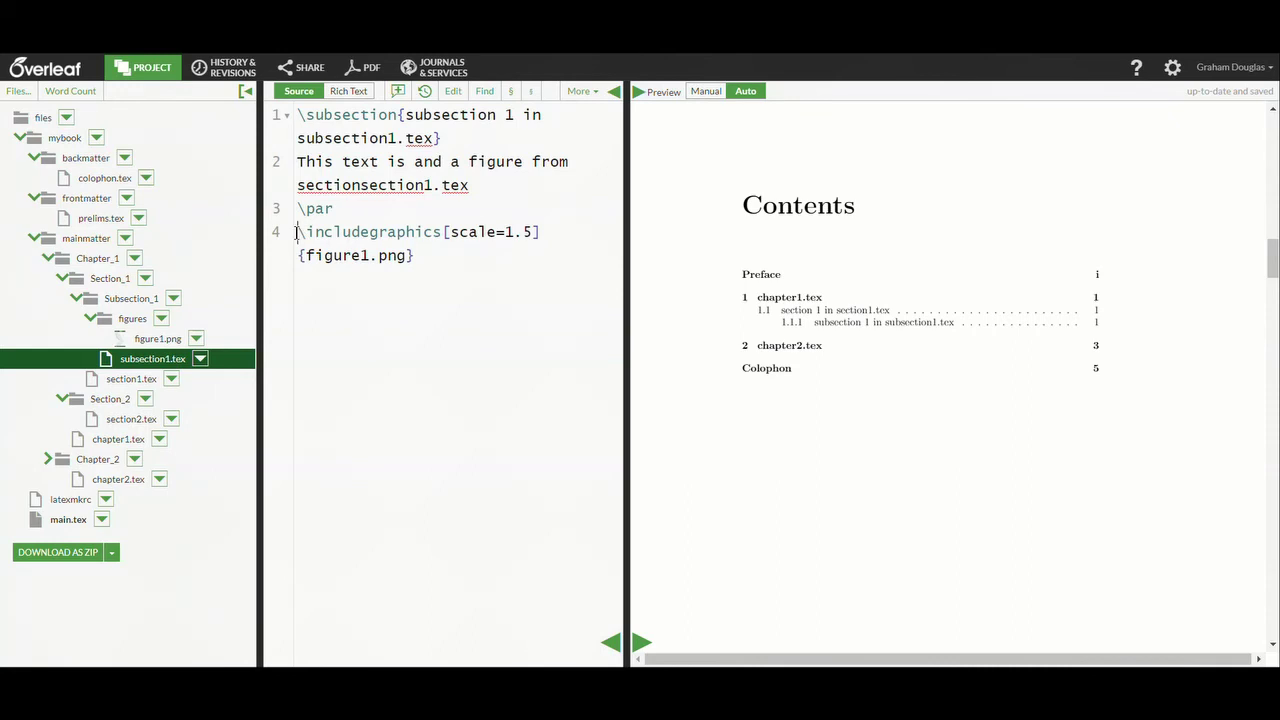
pyautogui.moveTo(296, 232); pyautogui.dragTo(412, 259)
# - Reopen main.tex and delete the latexmkrc file from the project
pyautogui.click(72, 505)
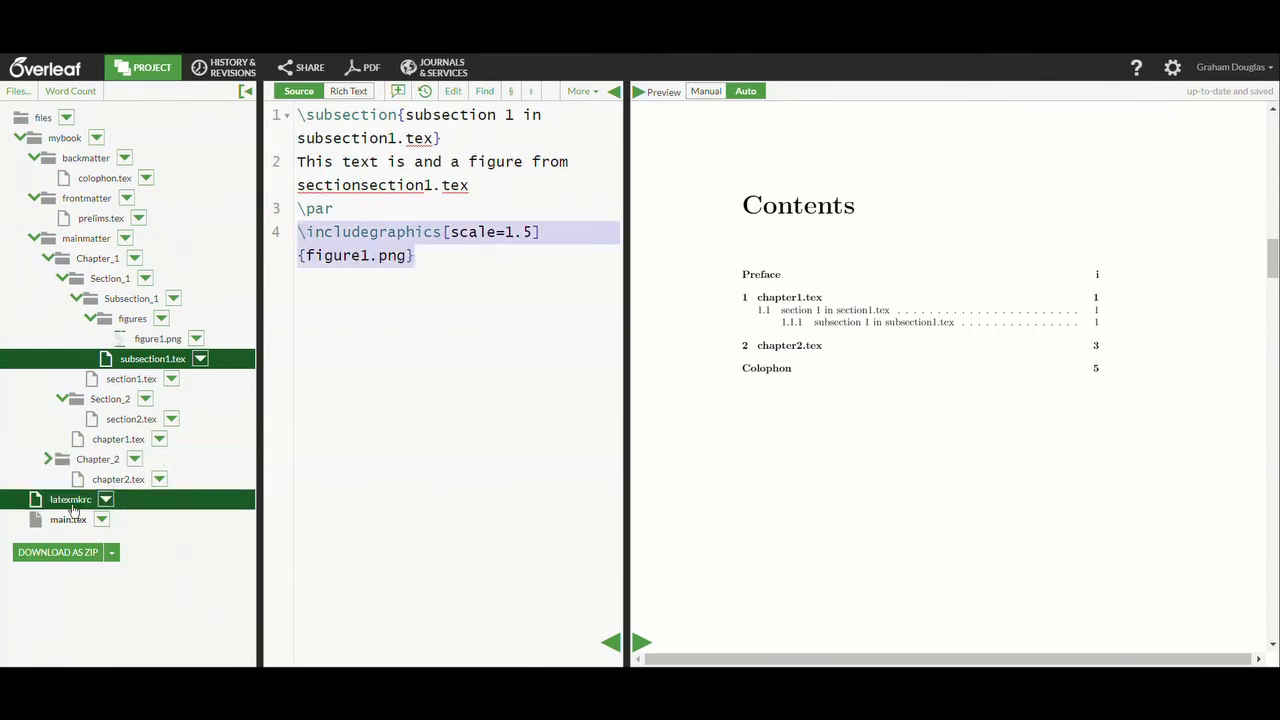
pyautogui.click(66, 519)
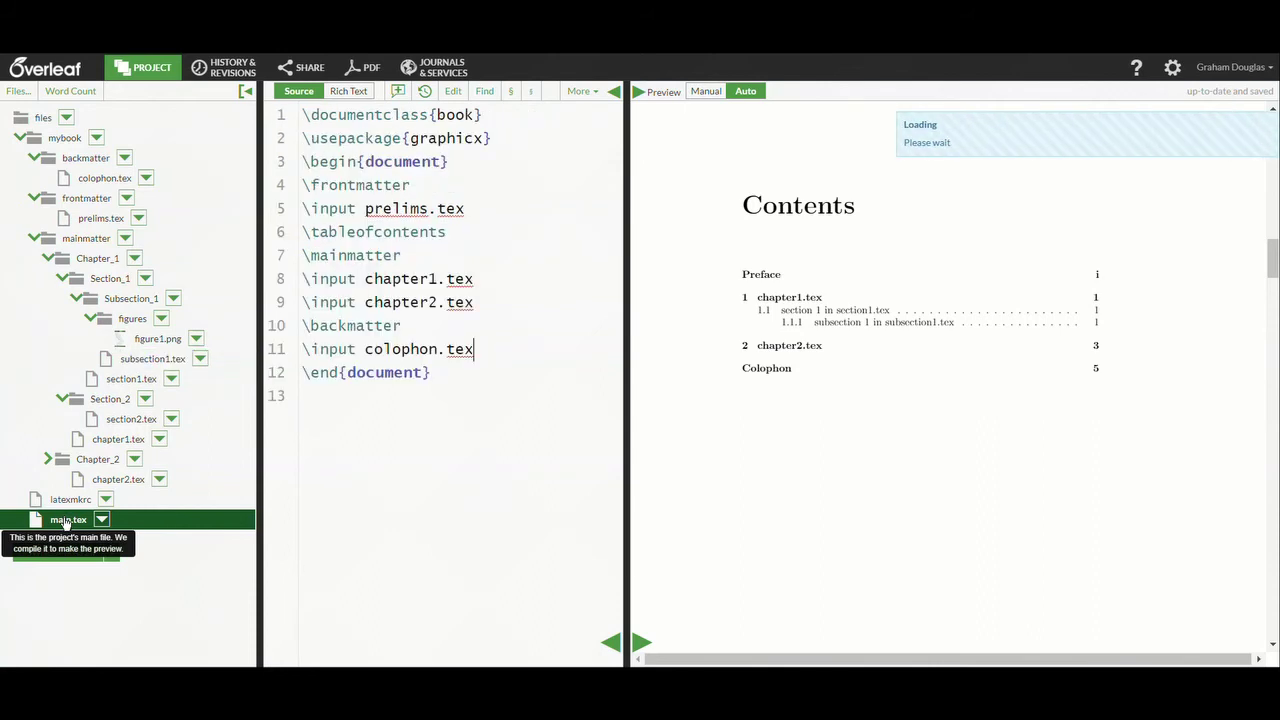
pyautogui.moveTo(1272, 262)
pyautogui.mouseDown()
pyautogui.moveTo(1273, 605)
pyautogui.moveTo(1266, 262)
pyautogui.mouseUp()
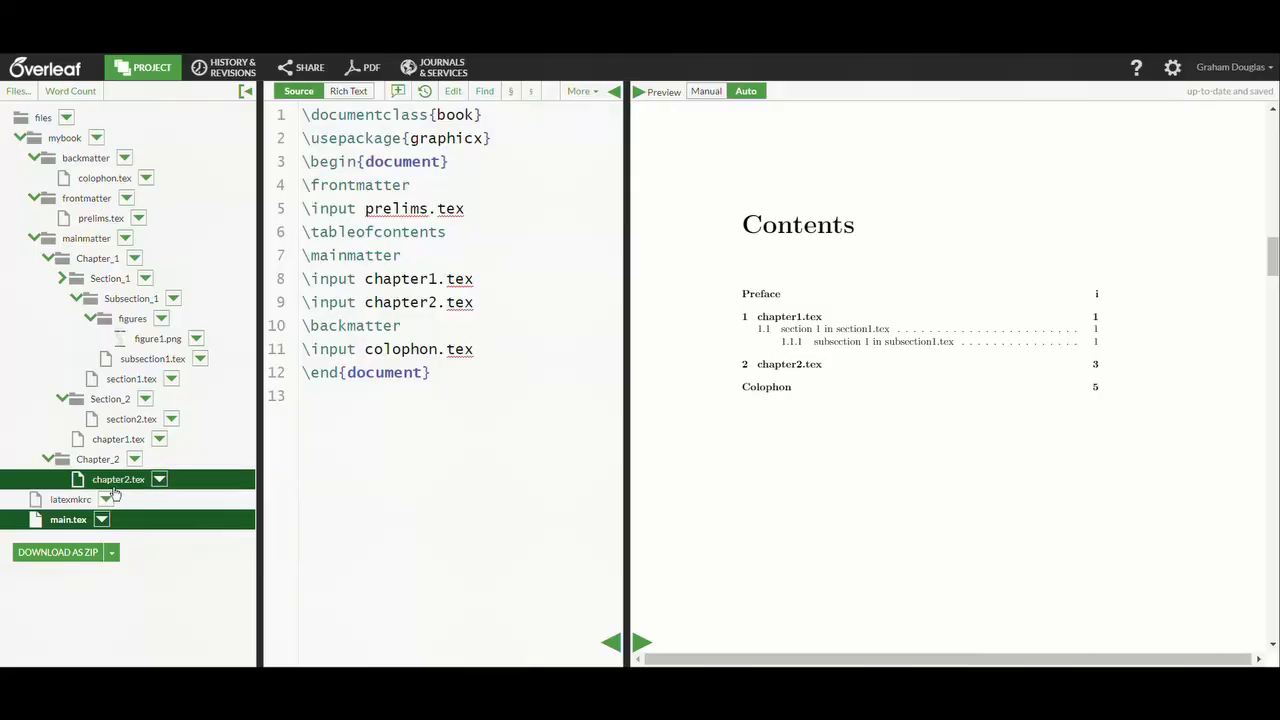
pyautogui.keyDown('ctrl'); pyautogui.click(112, 498); pyautogui.keyUp('ctrl')
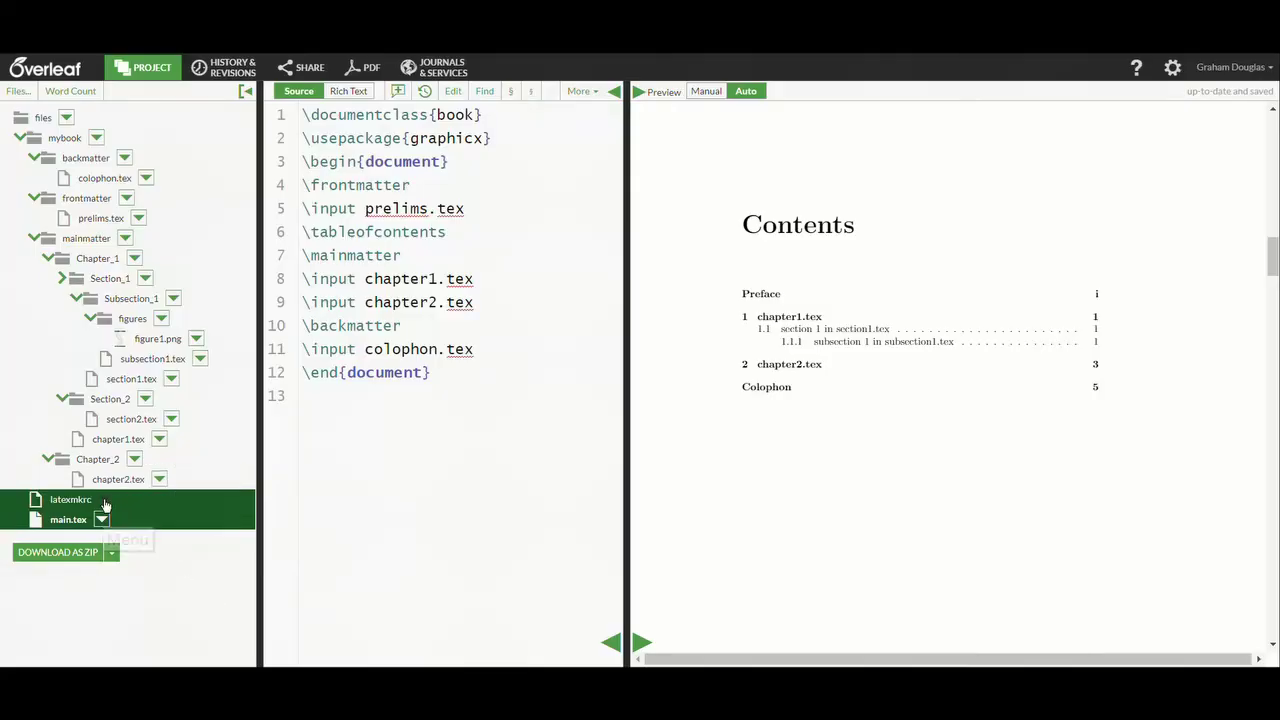
pyautogui.rightClick(108, 502)
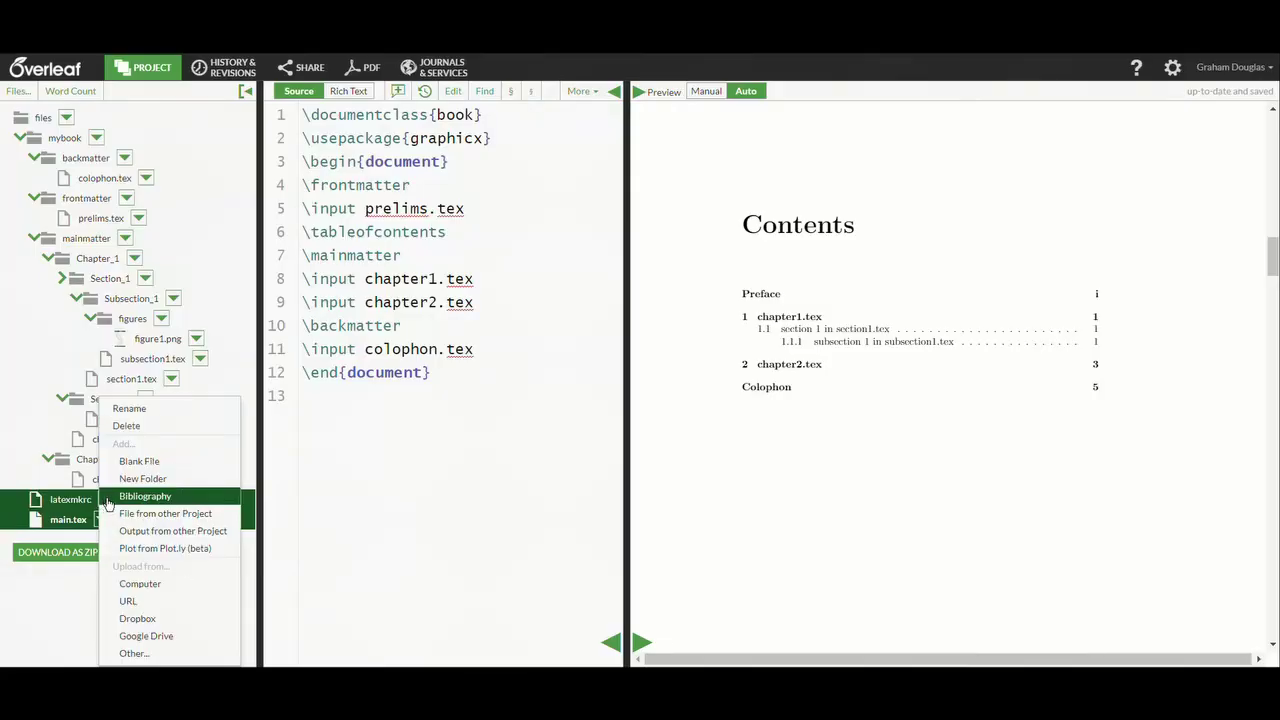
pyautogui.click(130, 427)
pyautogui.click(478, 152)
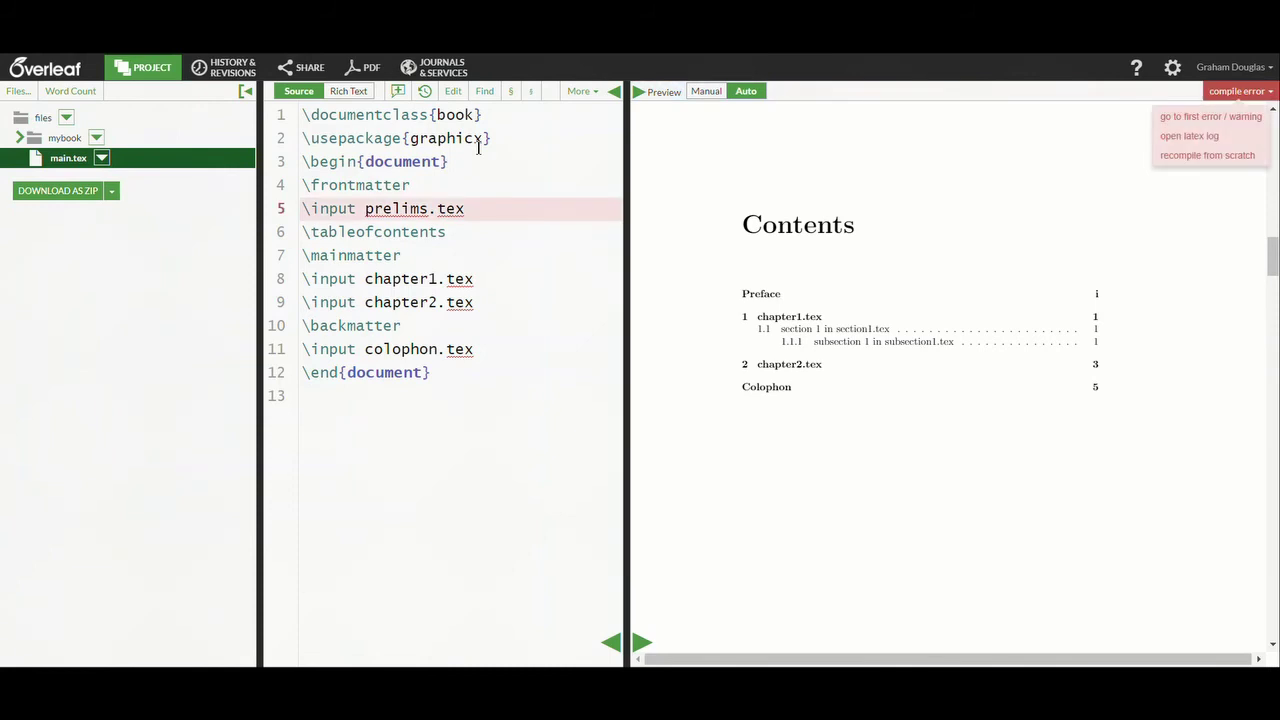
# - Go to the first compile error in main.tex and read its message
pyautogui.click(1192, 118)
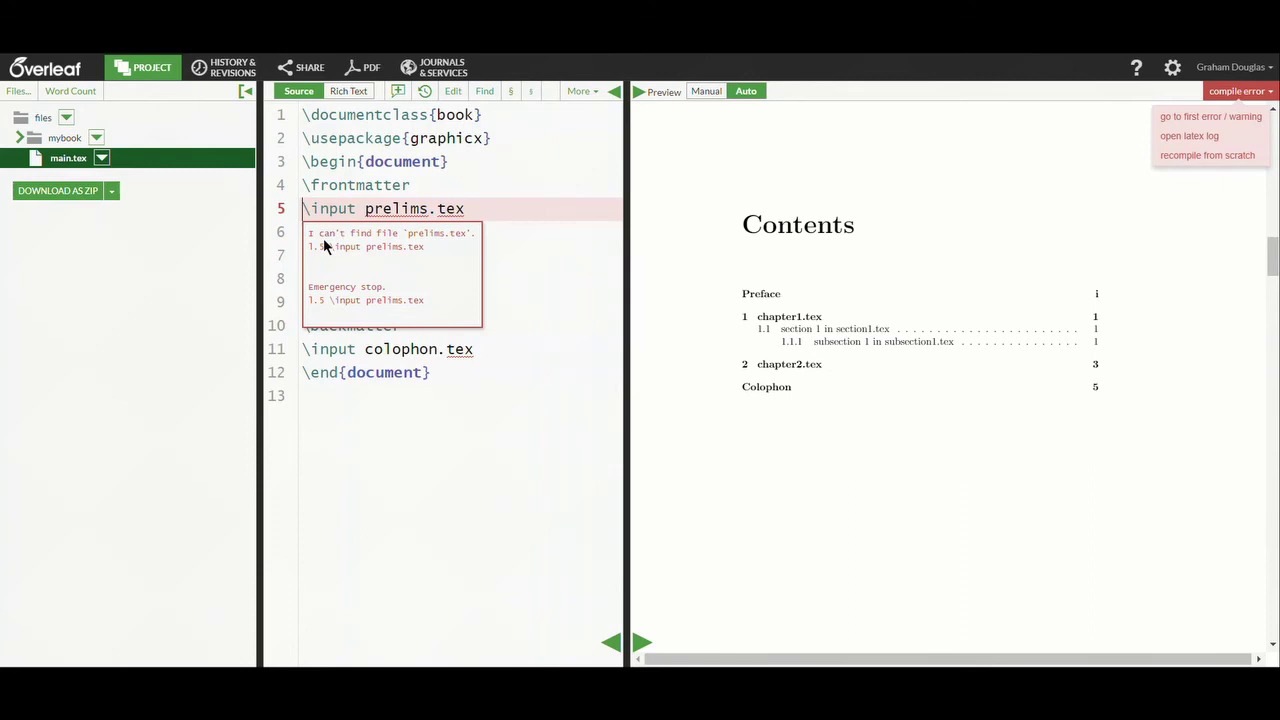
pyautogui.moveTo(310, 231); pyautogui.dragTo(445, 247)
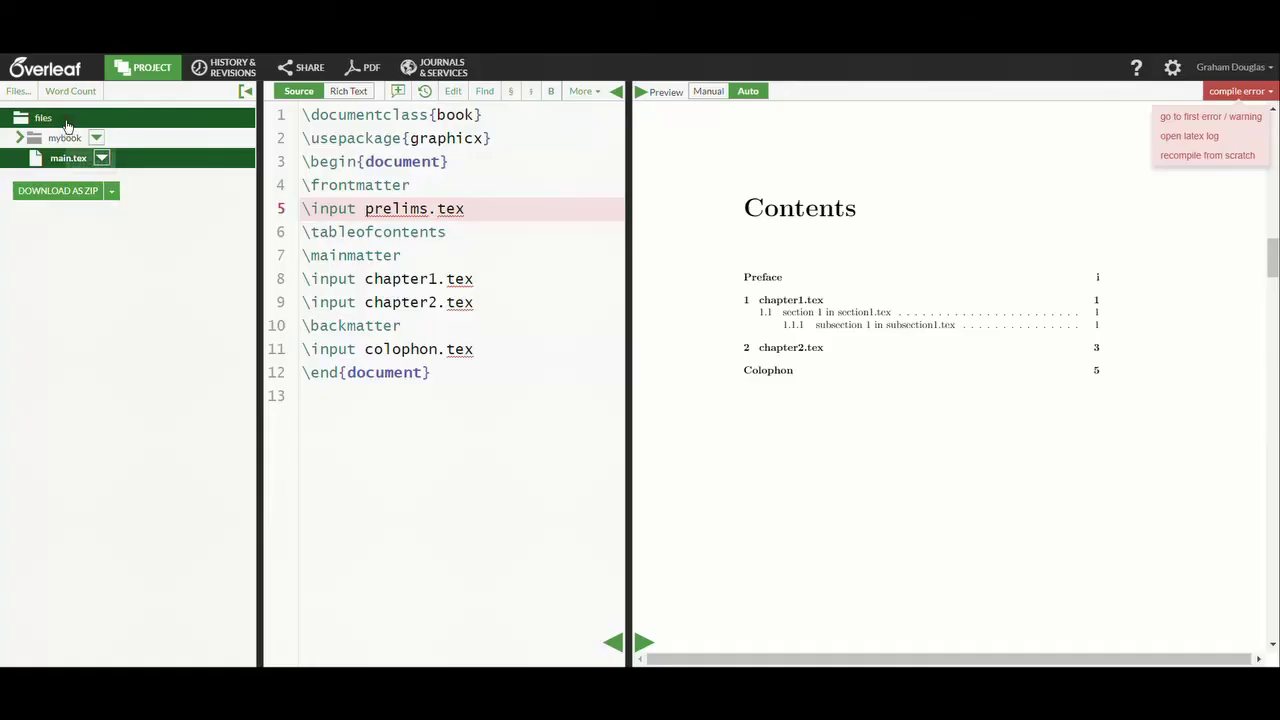
# - Add a blank file named latexmkrc at the top level of the project
pyautogui.click(66, 118)
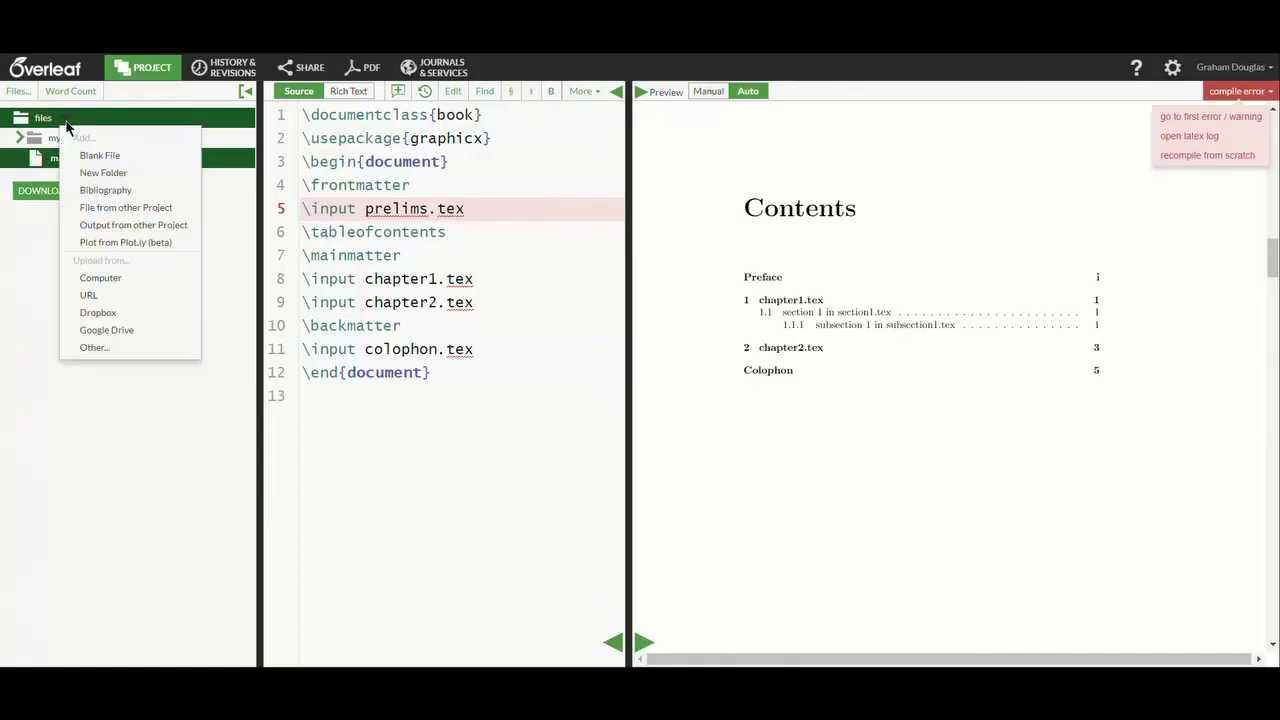
pyautogui.click(86, 155)
pyautogui.write('latex')
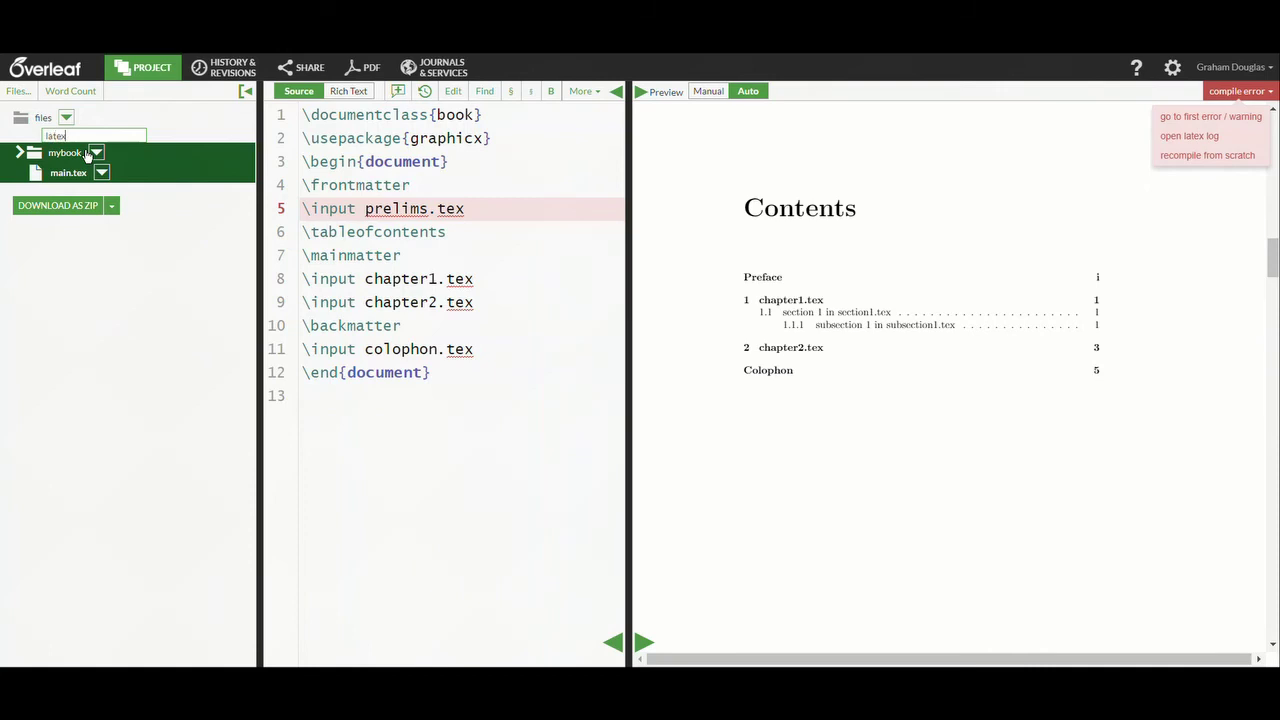
pyautogui.write('mkrc')
pyautogui.press('Return')
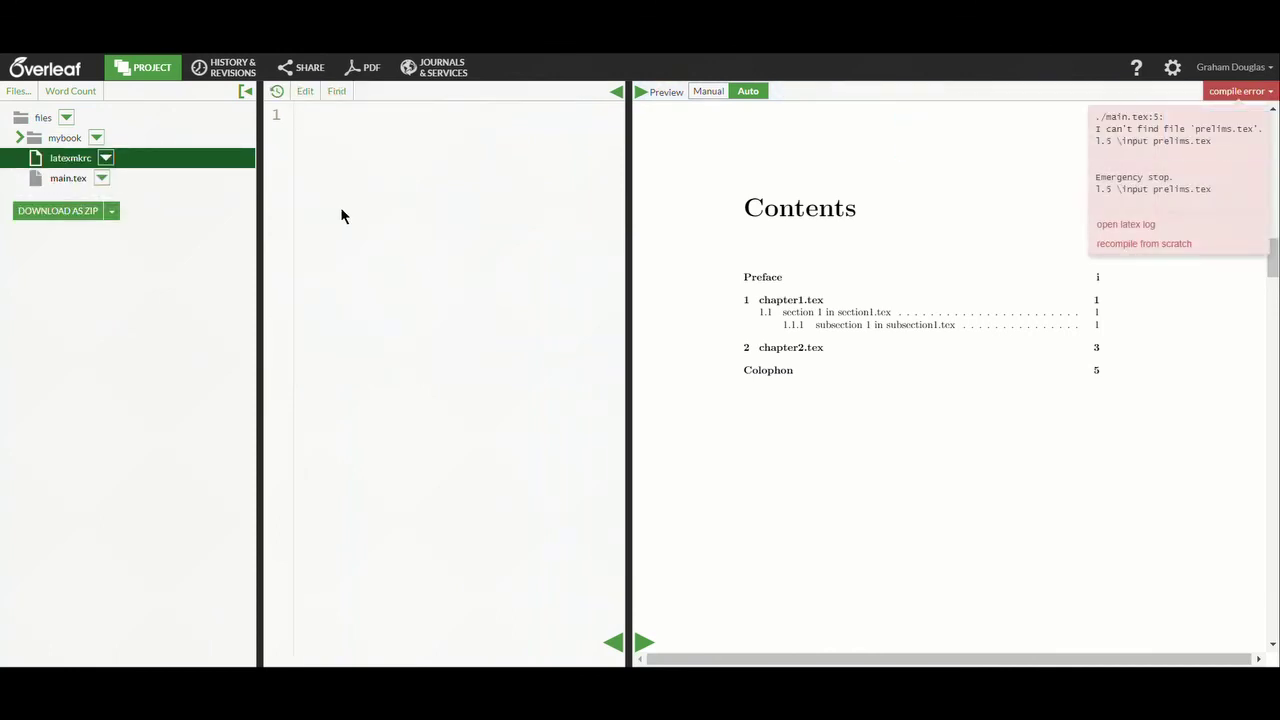
# - Enter $ENV{'TEXINPUTS'}='./mybook//:' . $ENV{'TEXINPUTS'}; in latexmkrc and open main.tex
pyautogui.write("$ENV{'TEXINPUTS'}='./mybook//:' . $ENV{'TEXINPUTS'};")
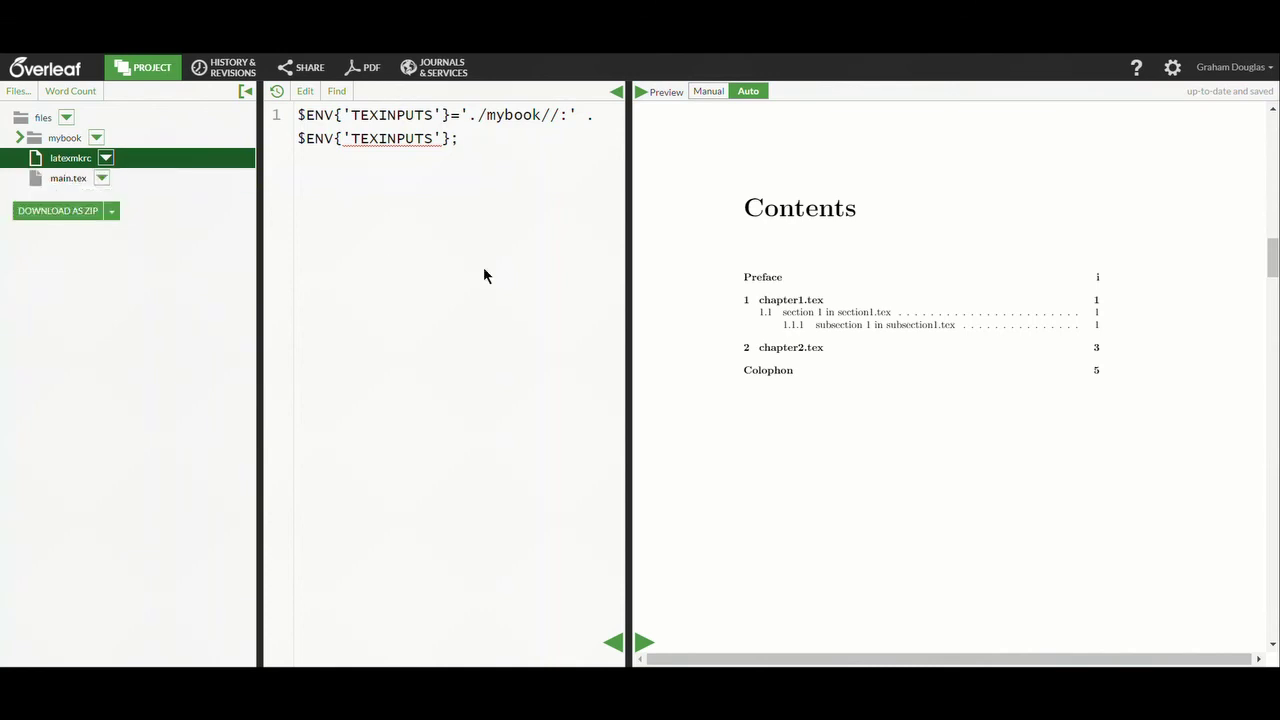
pyautogui.keyDown('ctrl'); pyautogui.click(60, 180); pyautogui.keyUp('ctrl')
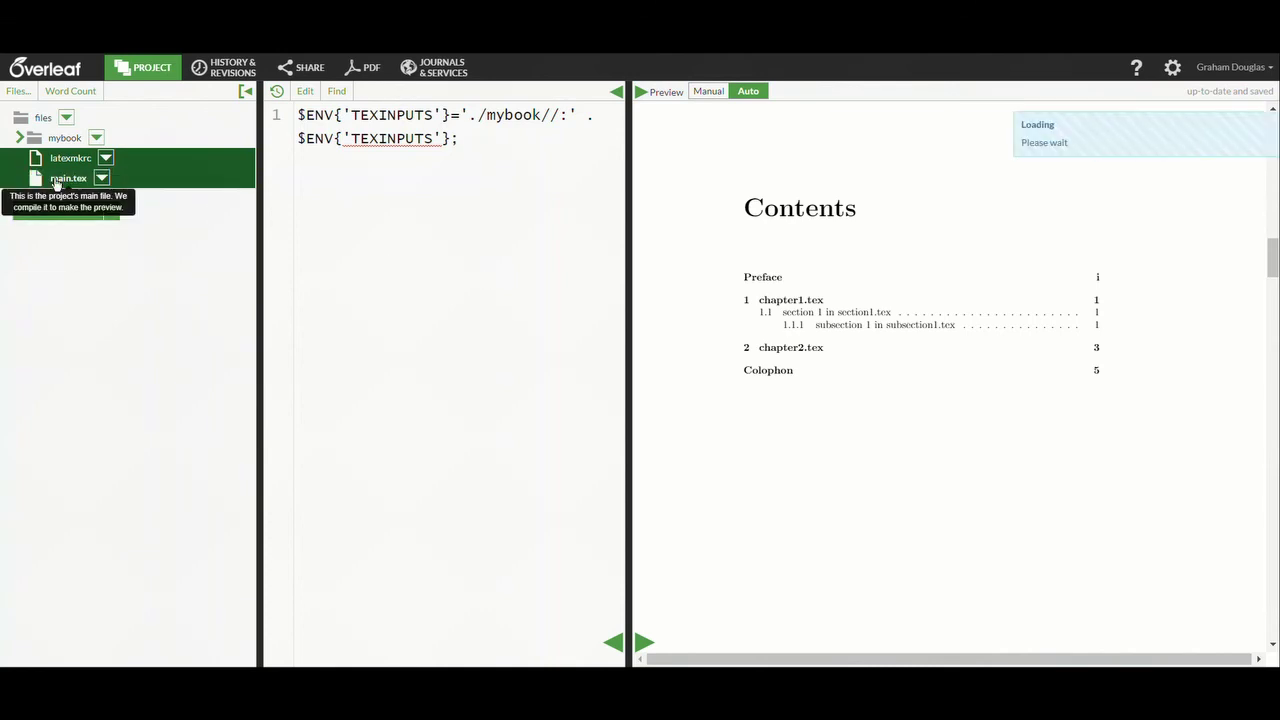